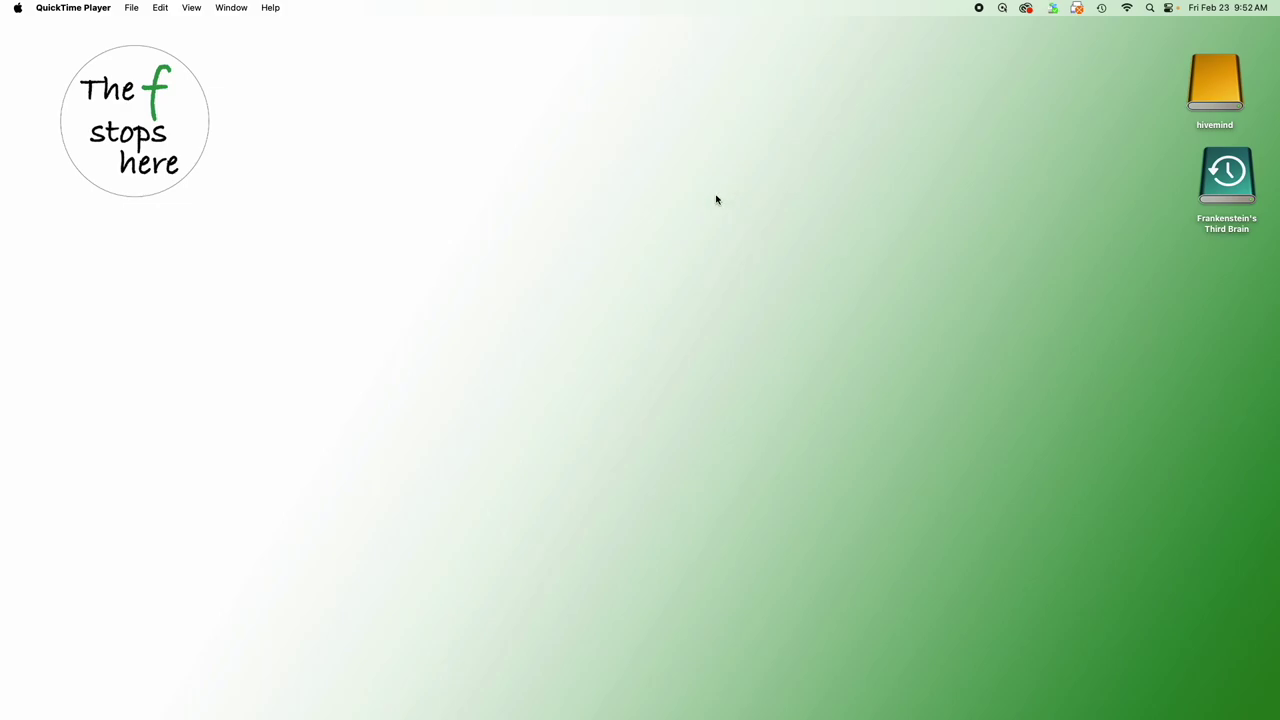
- Switch from the desktop to the full-screen Capture One space showing the pink rose macro
key(ctrl+Right)
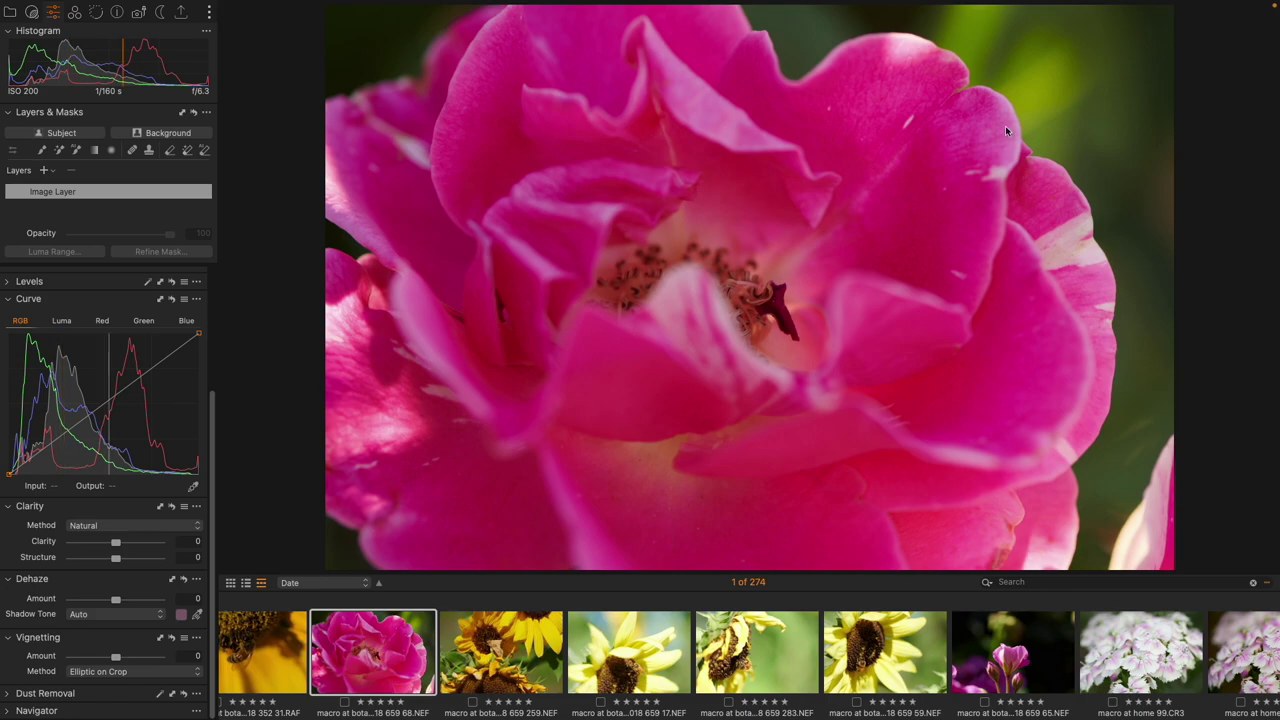
mouse_move(390, 75)
scroll(60, 315, up, 5)
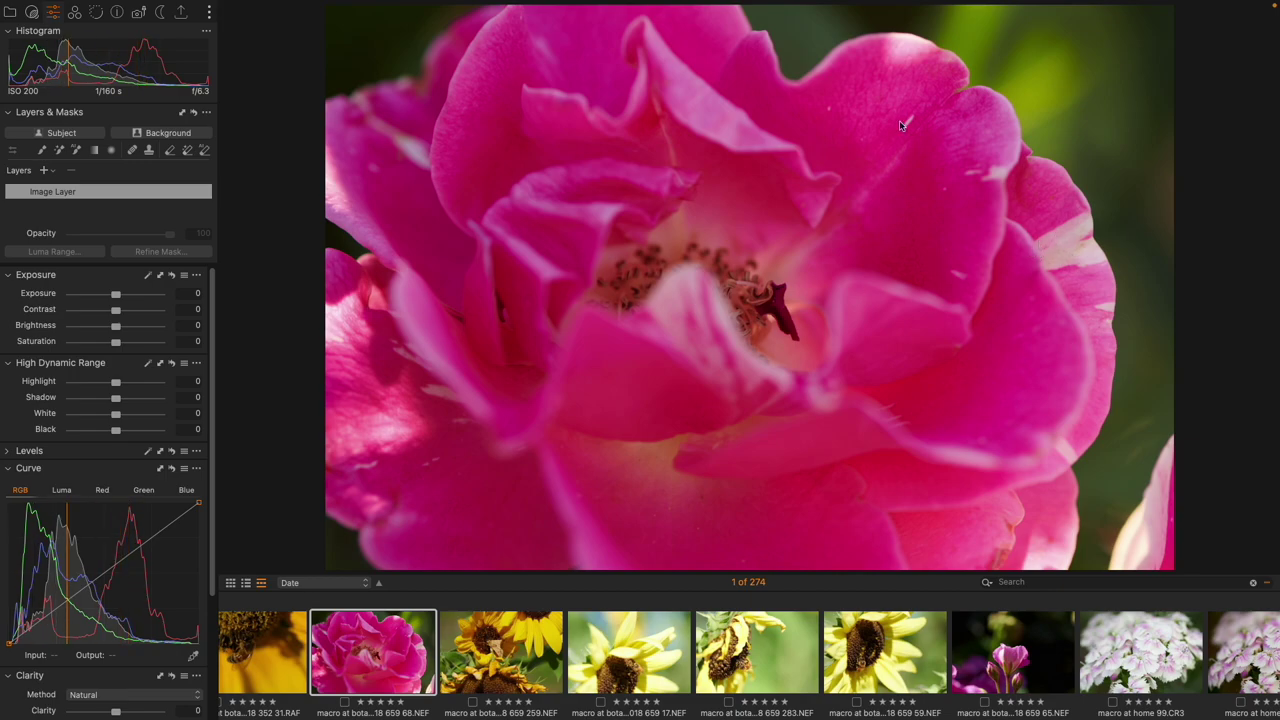
- Raise Exposure Brightness to 16 and Saturation to 19, and drop High Dynamic Range Black to -20
drag(118, 328, 131, 330)
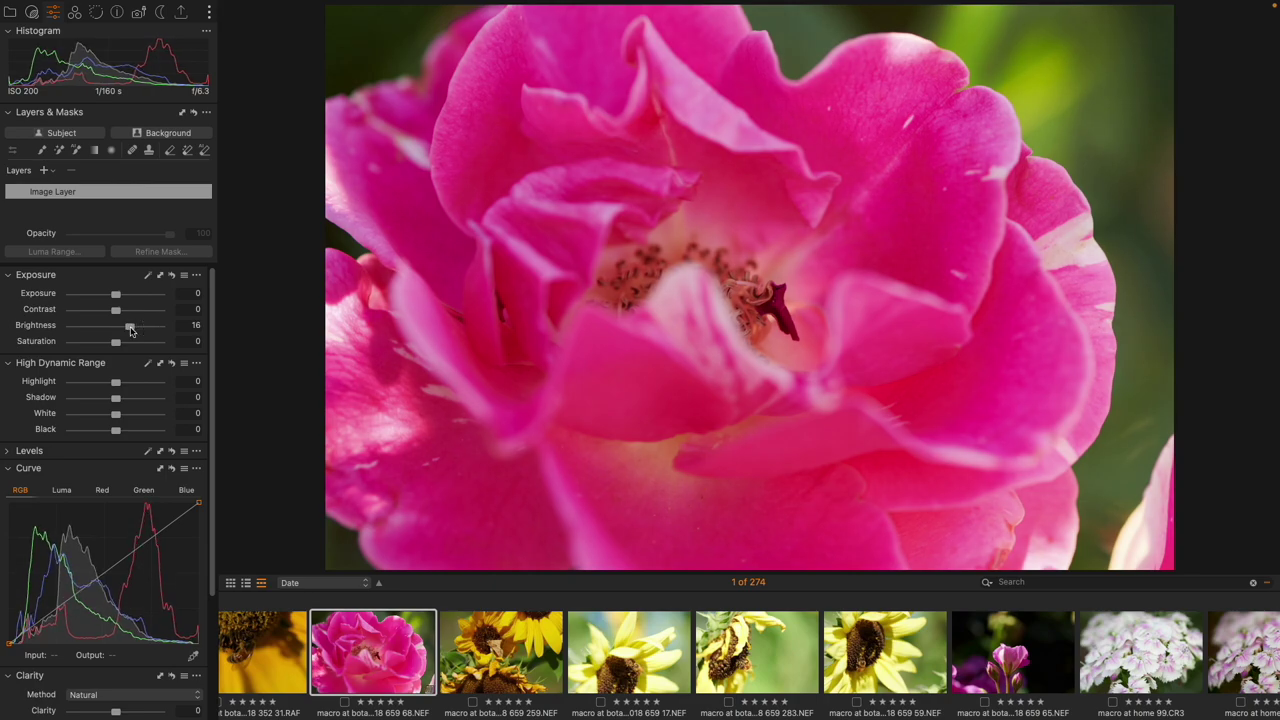
drag(116, 343, 123, 345)
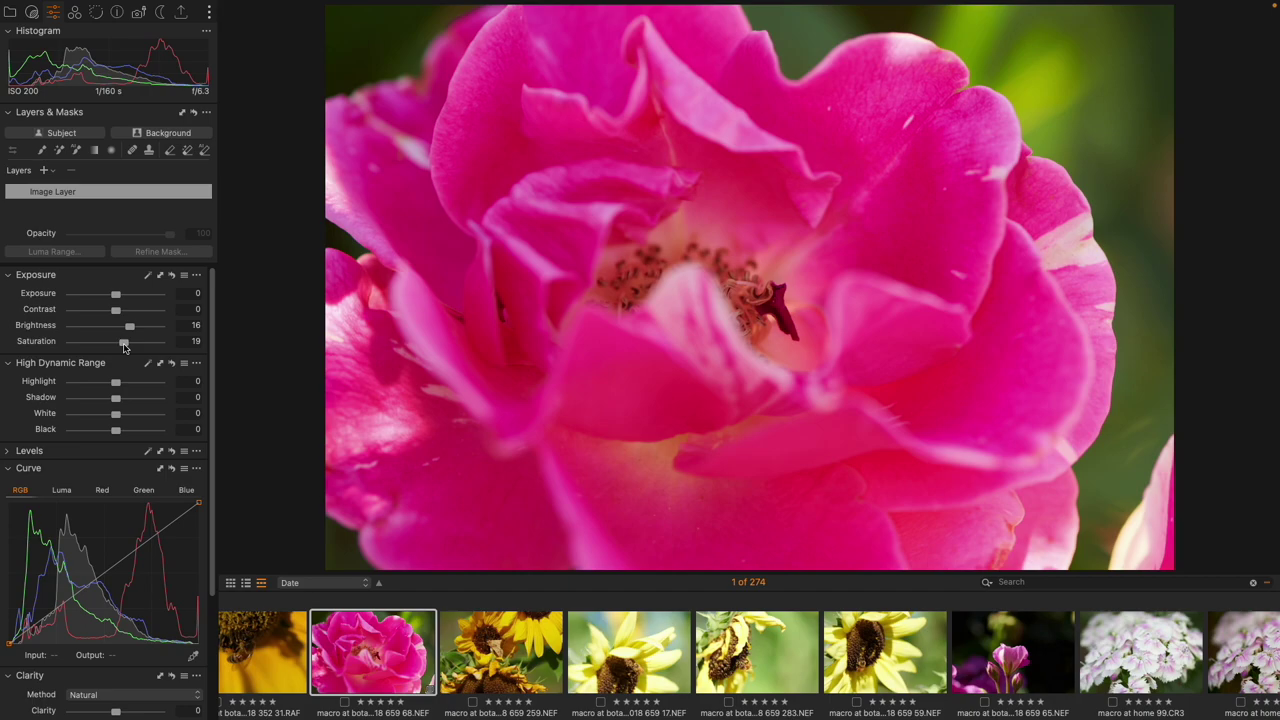
drag(116, 431, 122, 399)
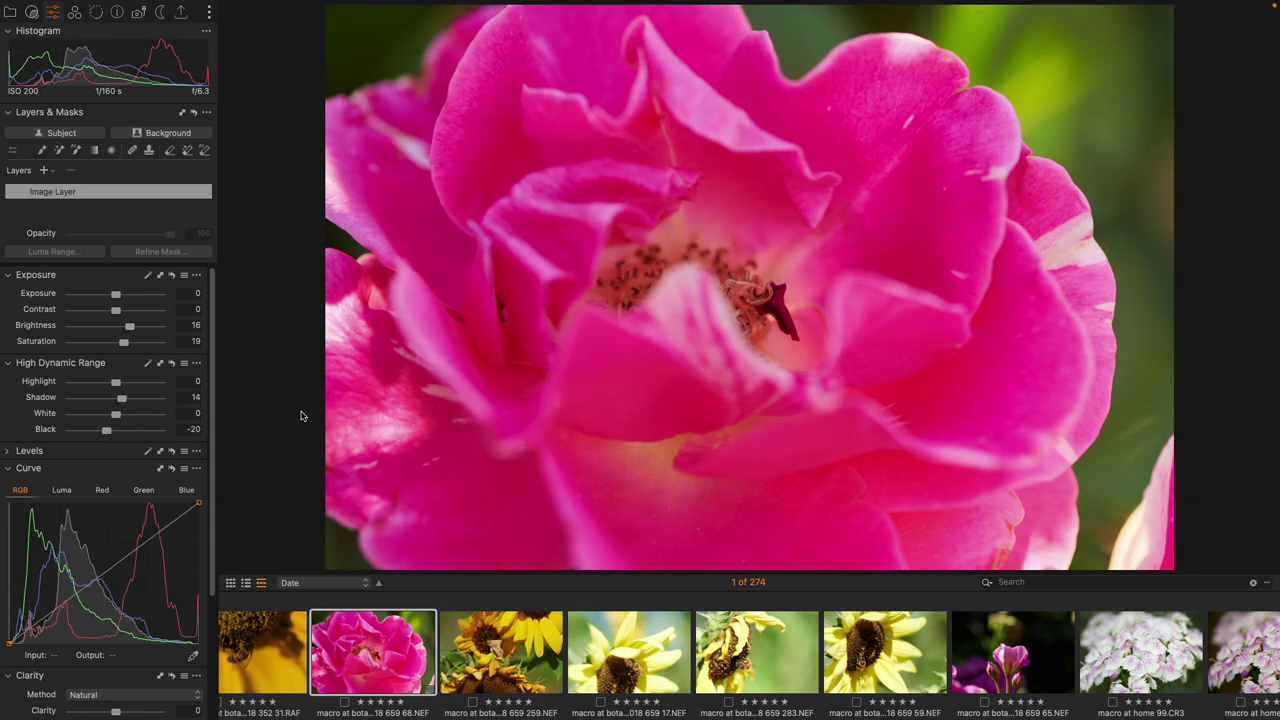
- Float the Curve tool over the photo and apply its 2 pt s curve preset
click(81, 472)
drag(81, 472, 395, 150)
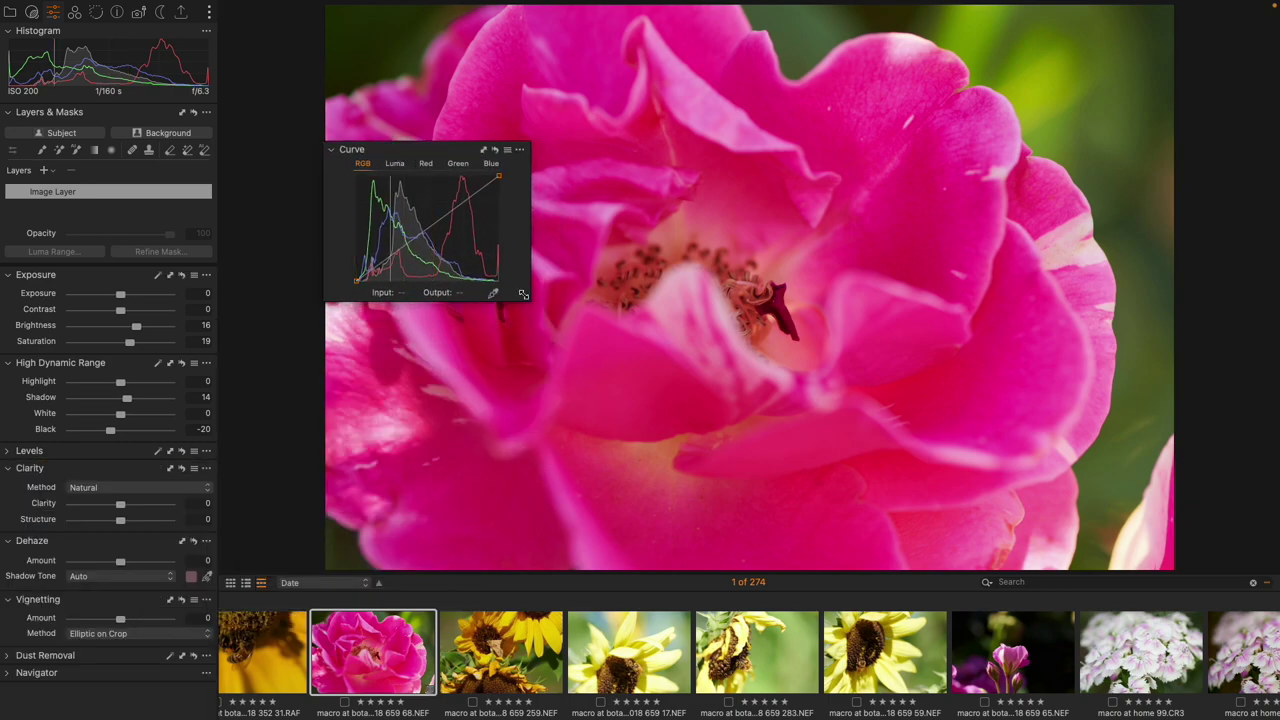
drag(527, 299, 806, 488)
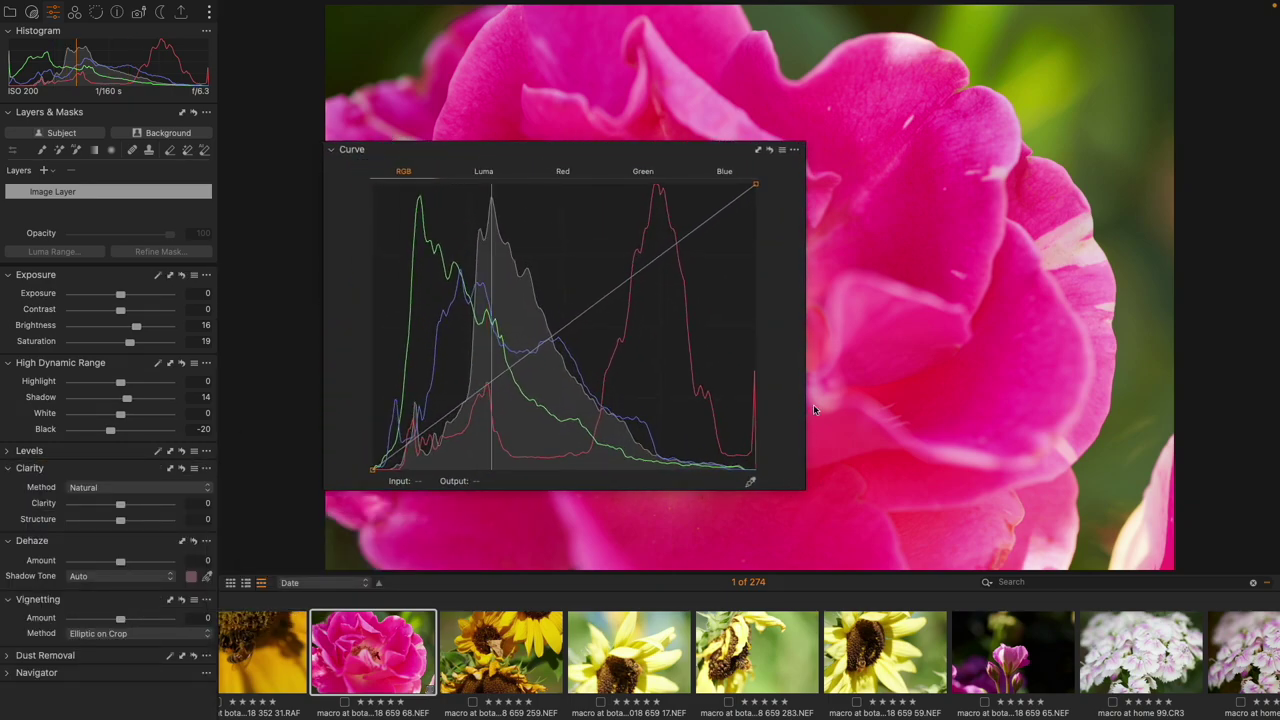
click(783, 150)
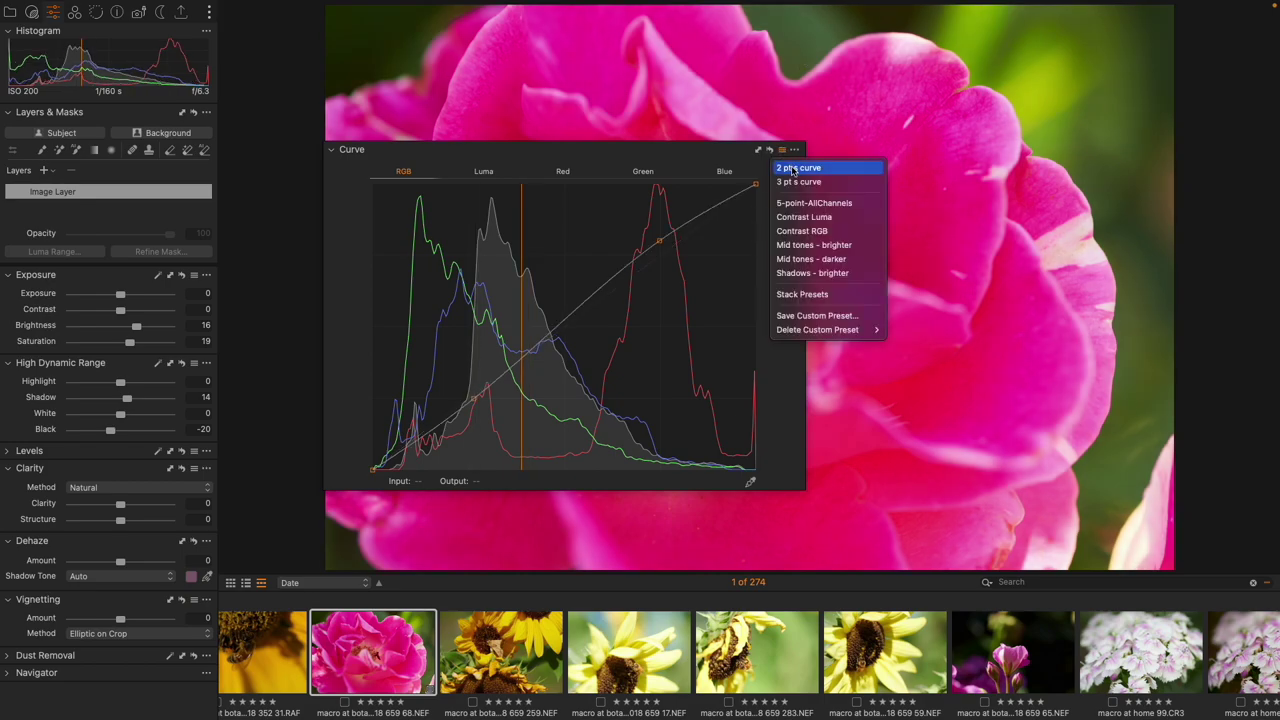
click(798, 168)
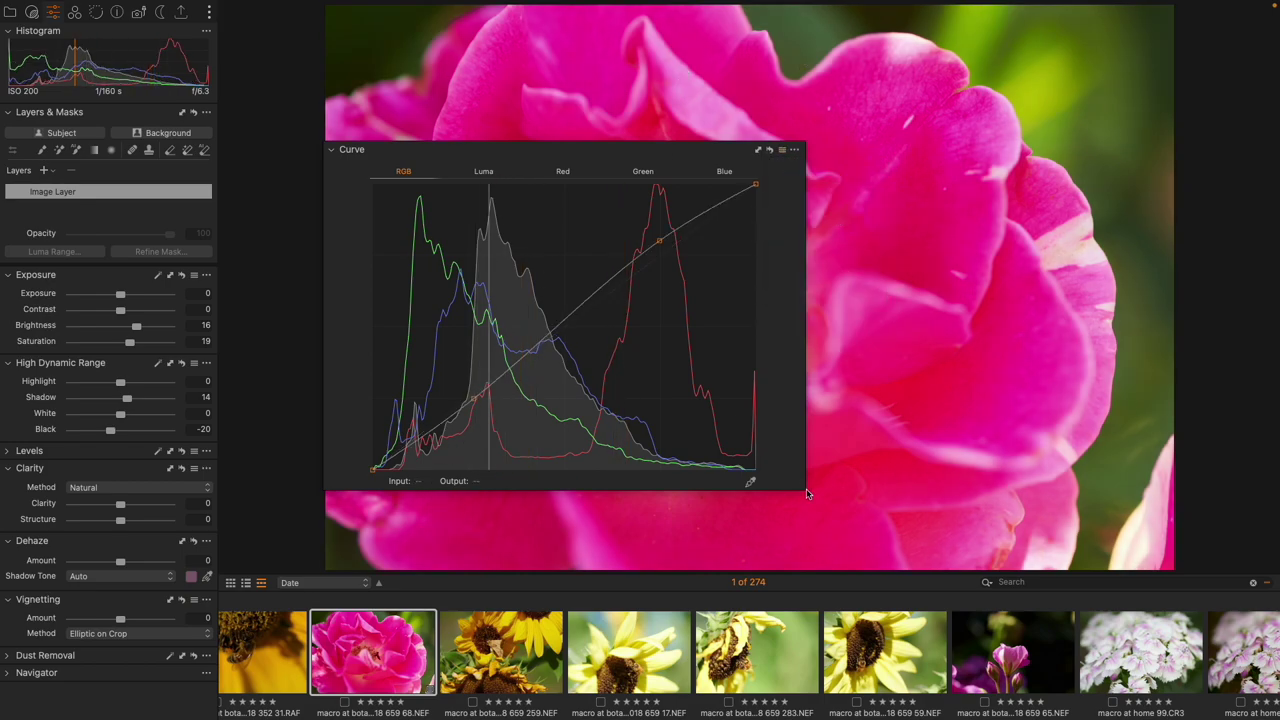
- Pull the curve's lower point down to darken shadows, then re-dock the Curve tool
drag(800, 486, 669, 380)
drag(511, 146, 1041, 64)
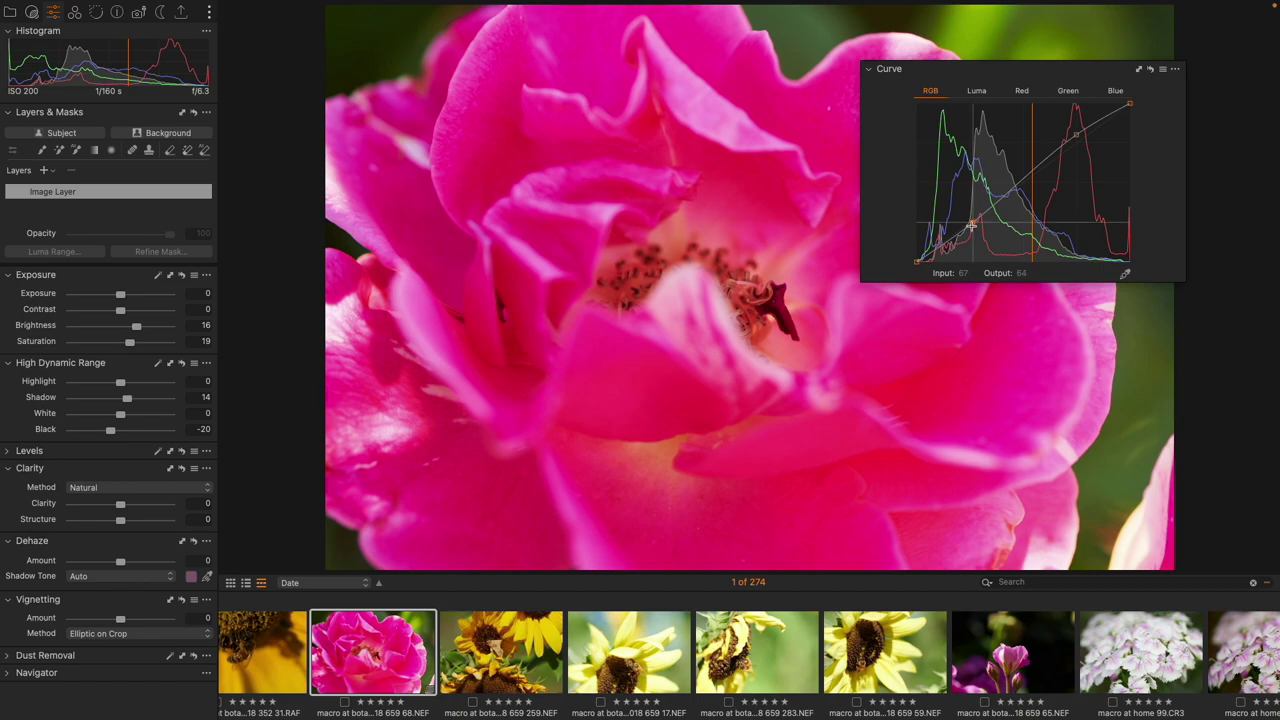
drag(970, 224, 957, 238)
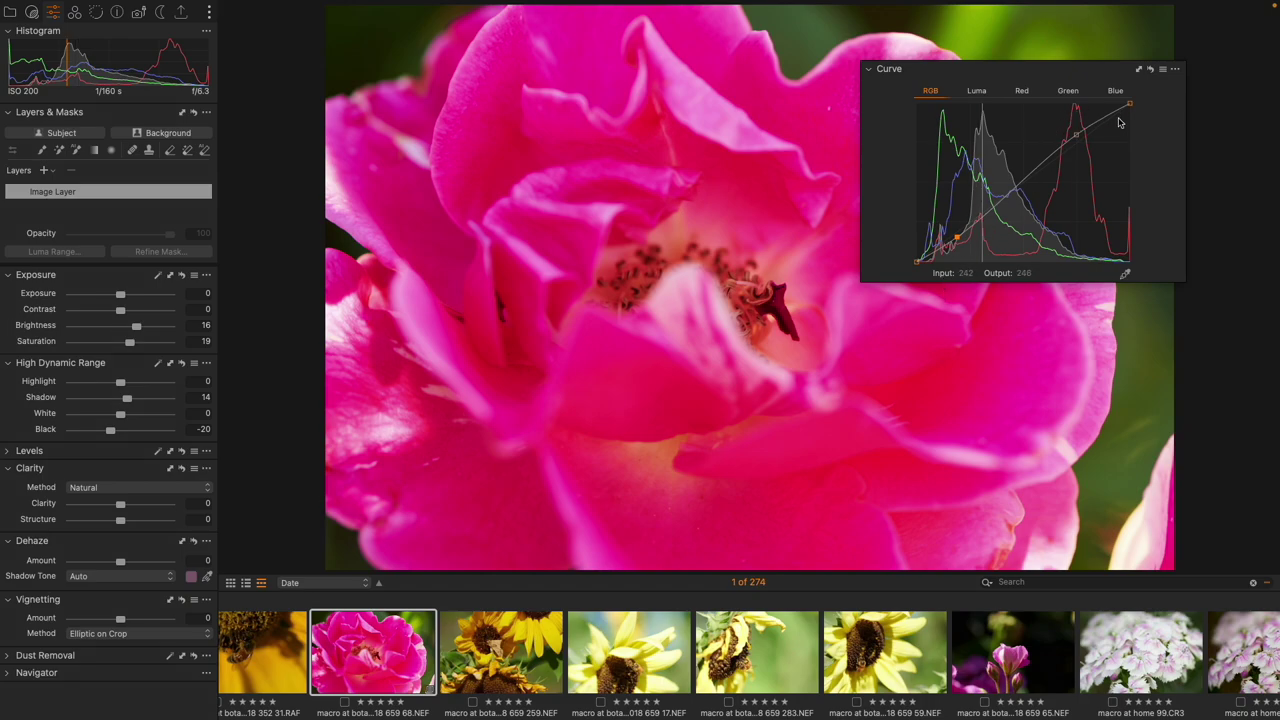
click(1162, 69)
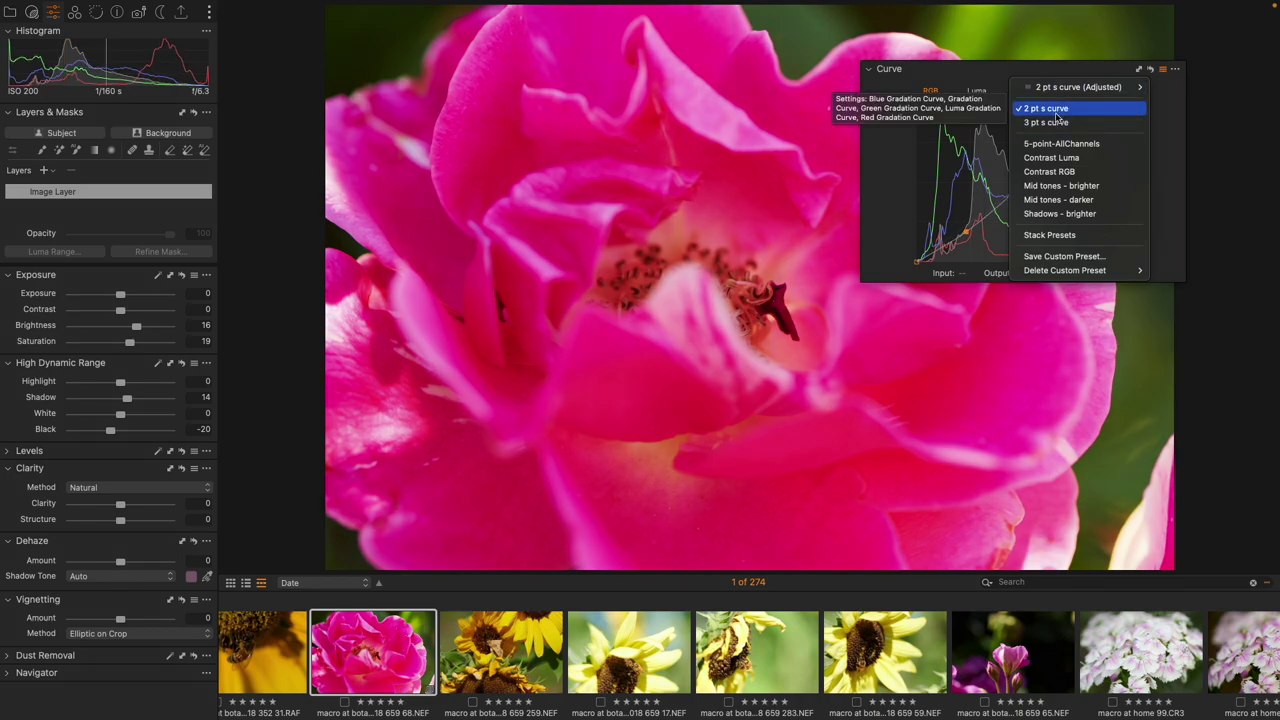
click(1089, 73)
drag(1074, 72, 112, 468)
- Set Dehaze Amount to 19 on the rose, then bring up the Color tools
scroll(104, 477, down, 2)
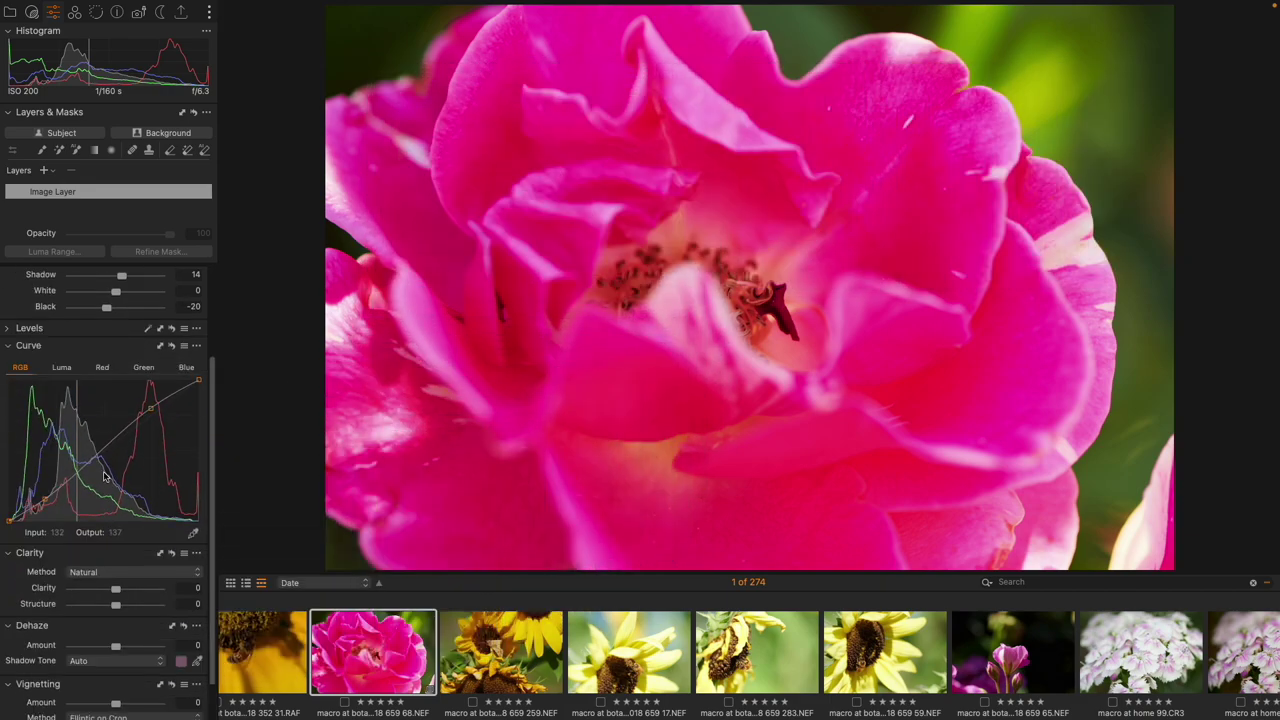
scroll(104, 477, down, 1)
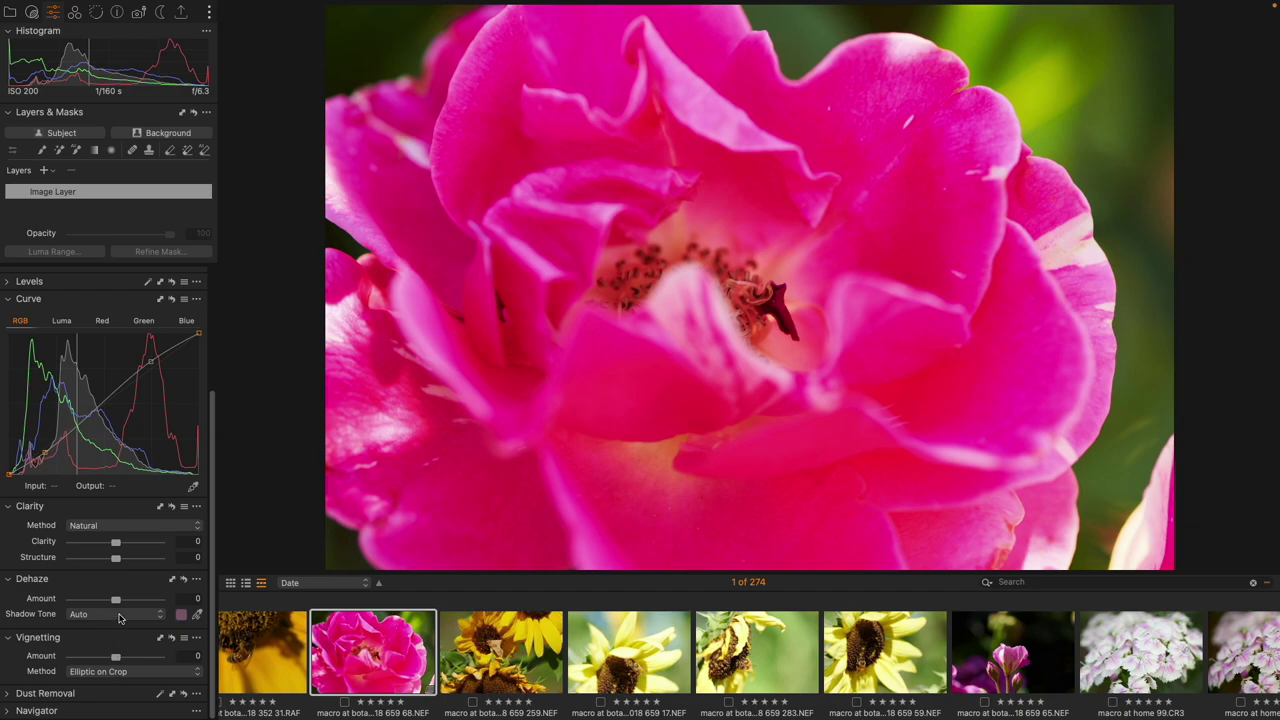
drag(115, 599, 124, 600)
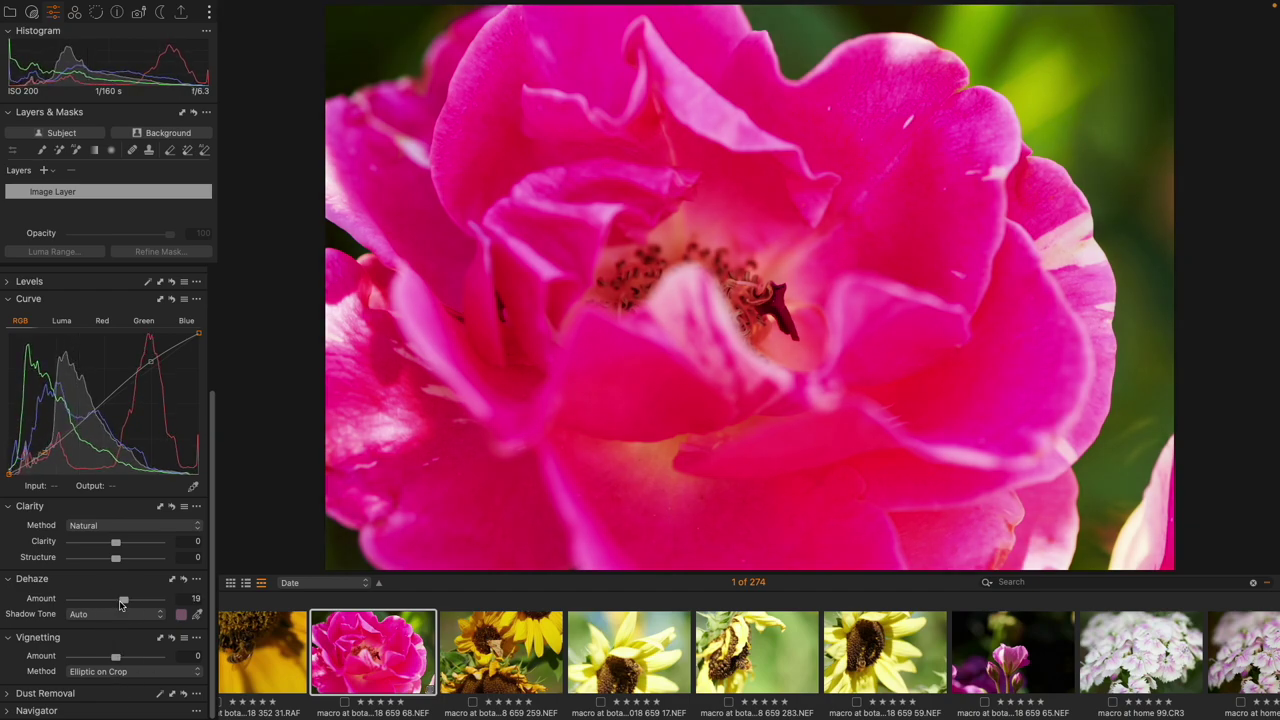
click(74, 12)
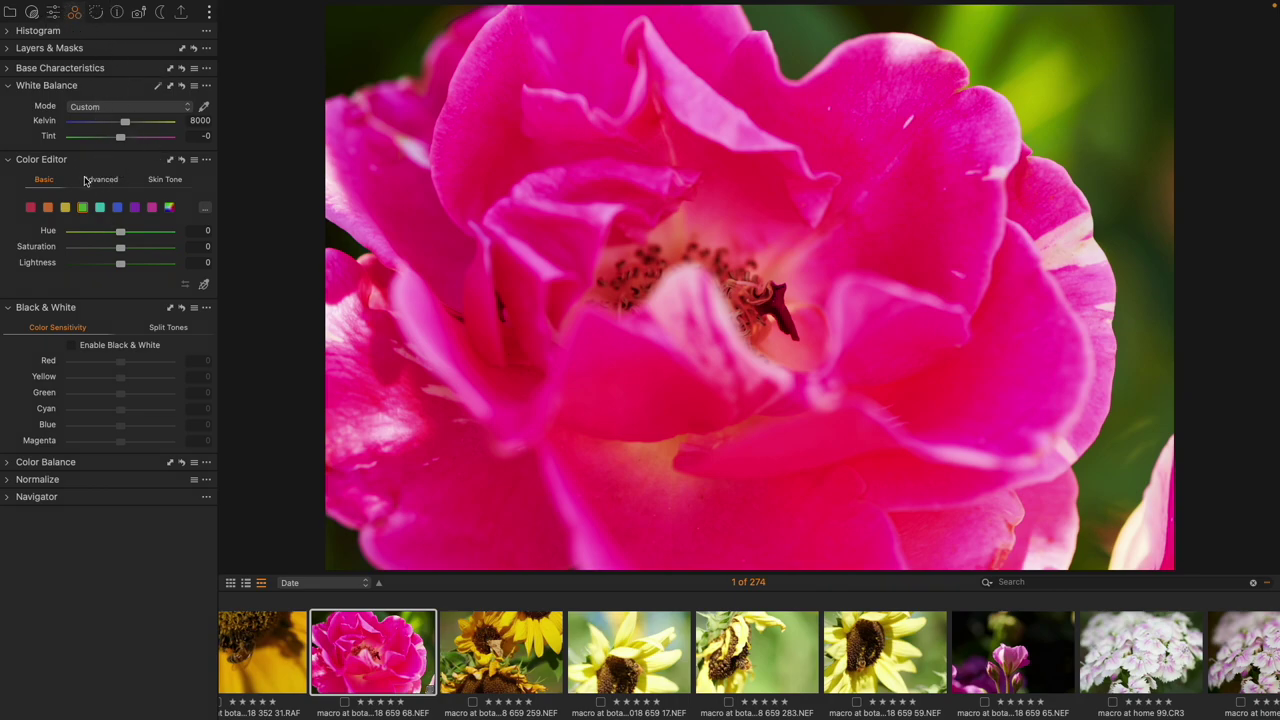
- Float the Color Editor, darken the green range to Lightness -40, and open Edit Color Ranges
drag(100, 162, 517, 195)
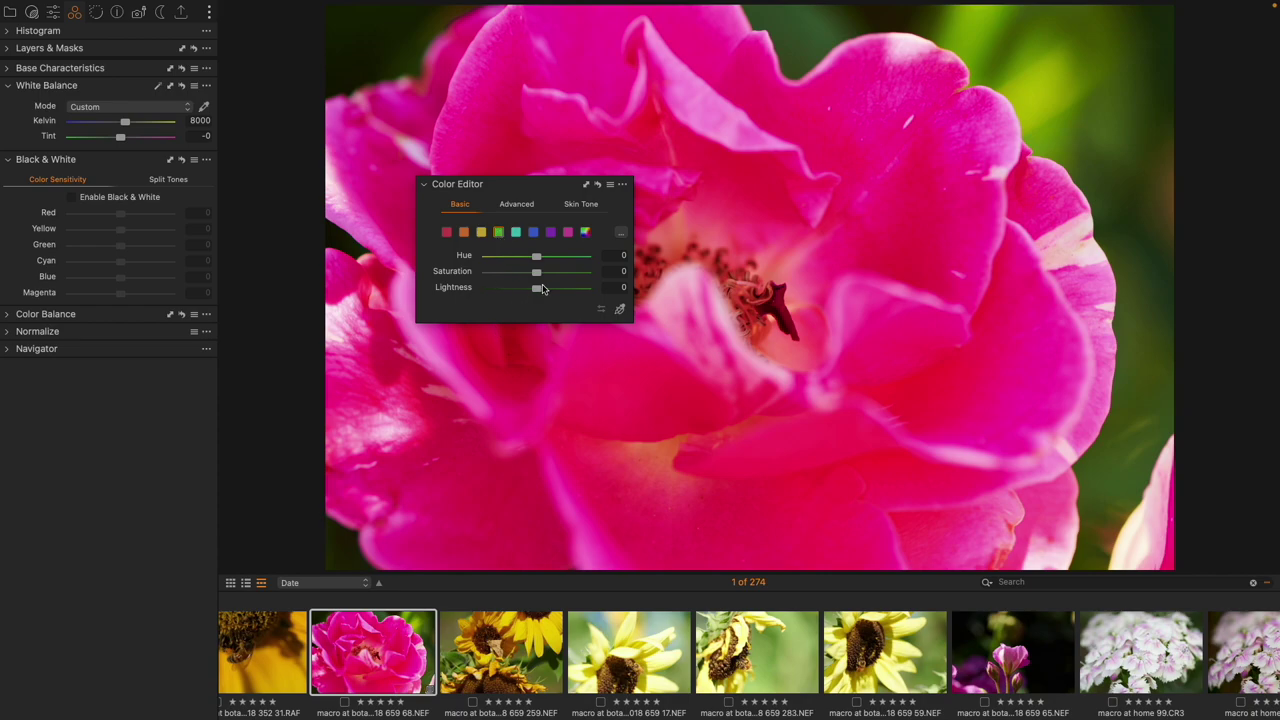
drag(537, 288, 496, 290)
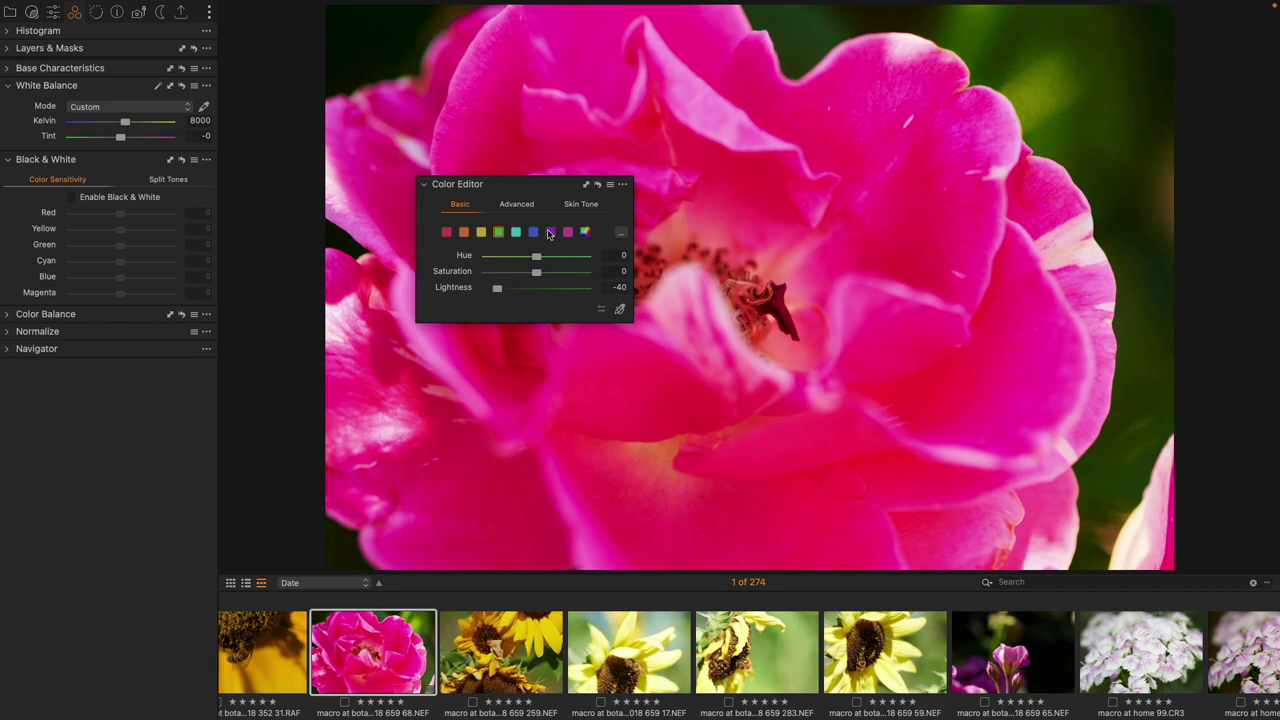
drag(528, 187, 478, 457)
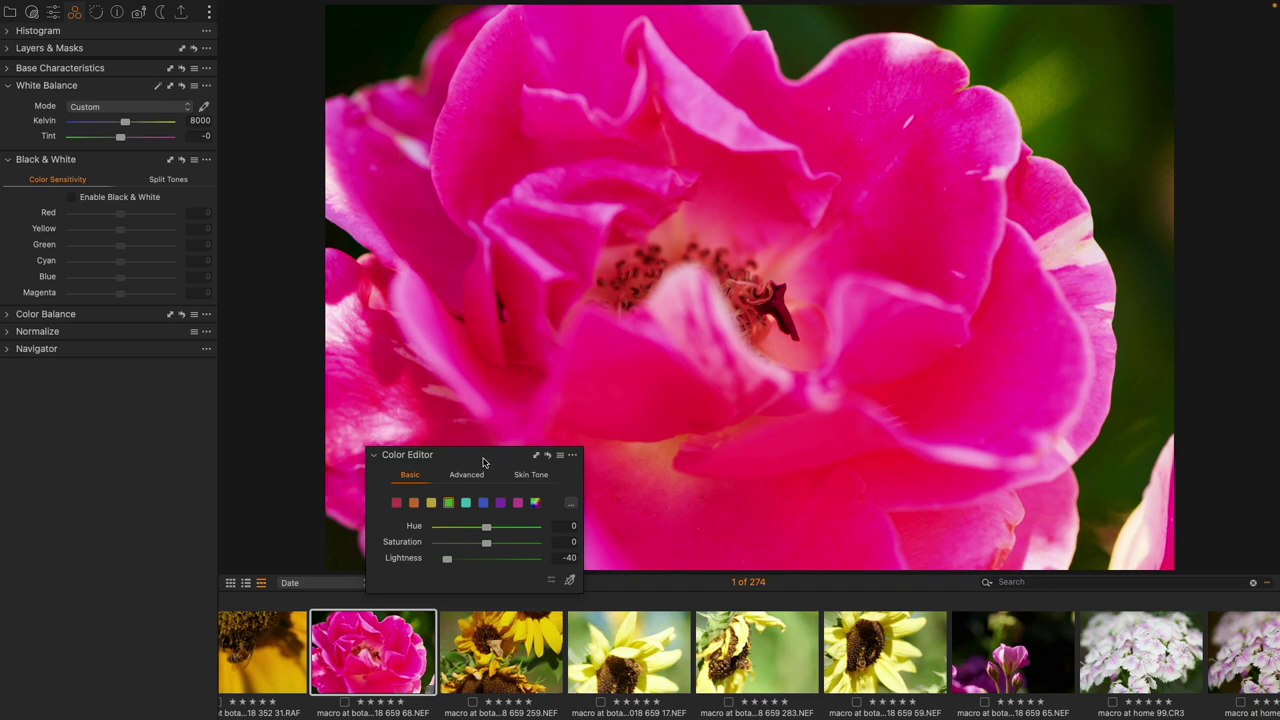
drag(484, 462, 472, 253)
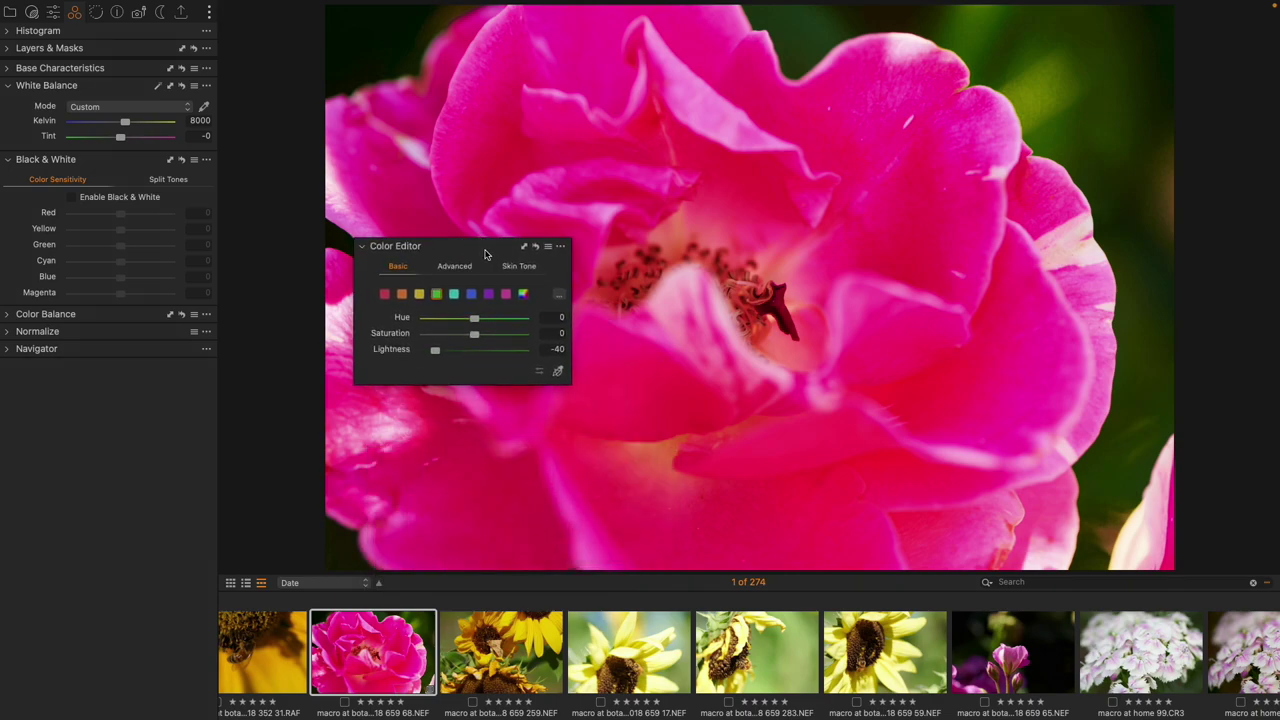
click(558, 295)
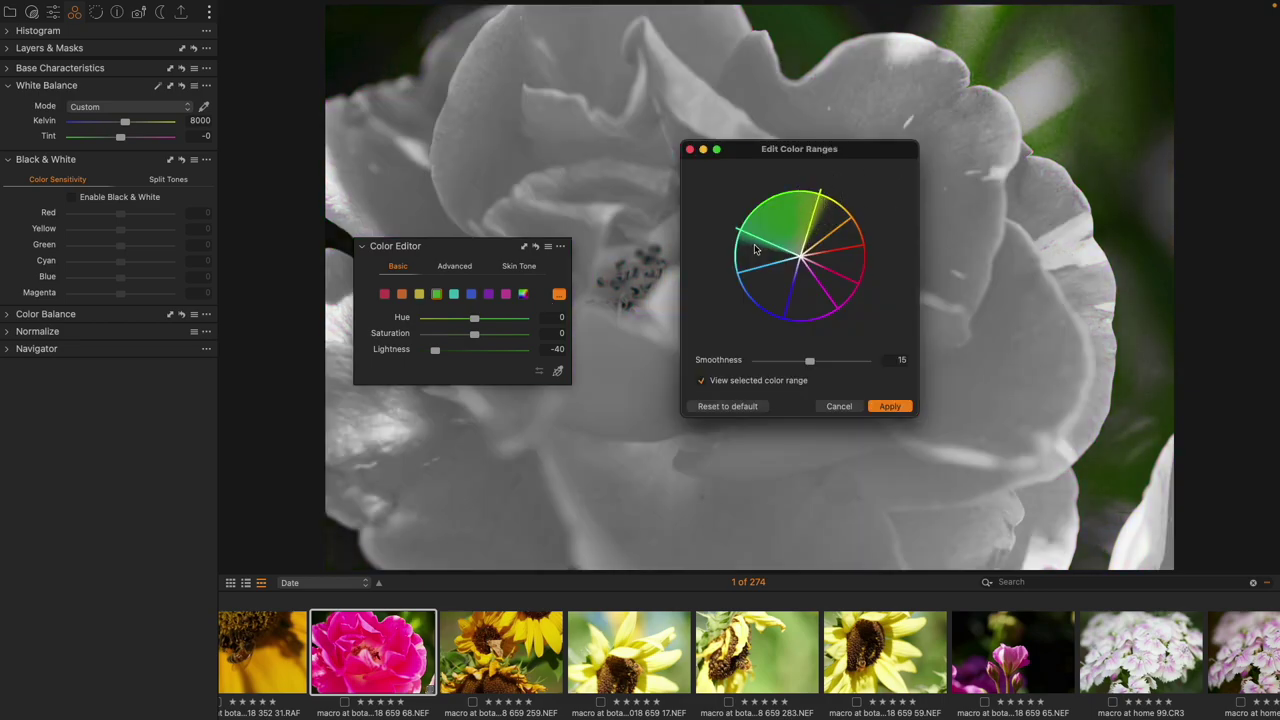
- Widen the green range slightly, ease green Lightness to -29.6, and re-dock the Color Editor
drag(756, 249, 797, 206)
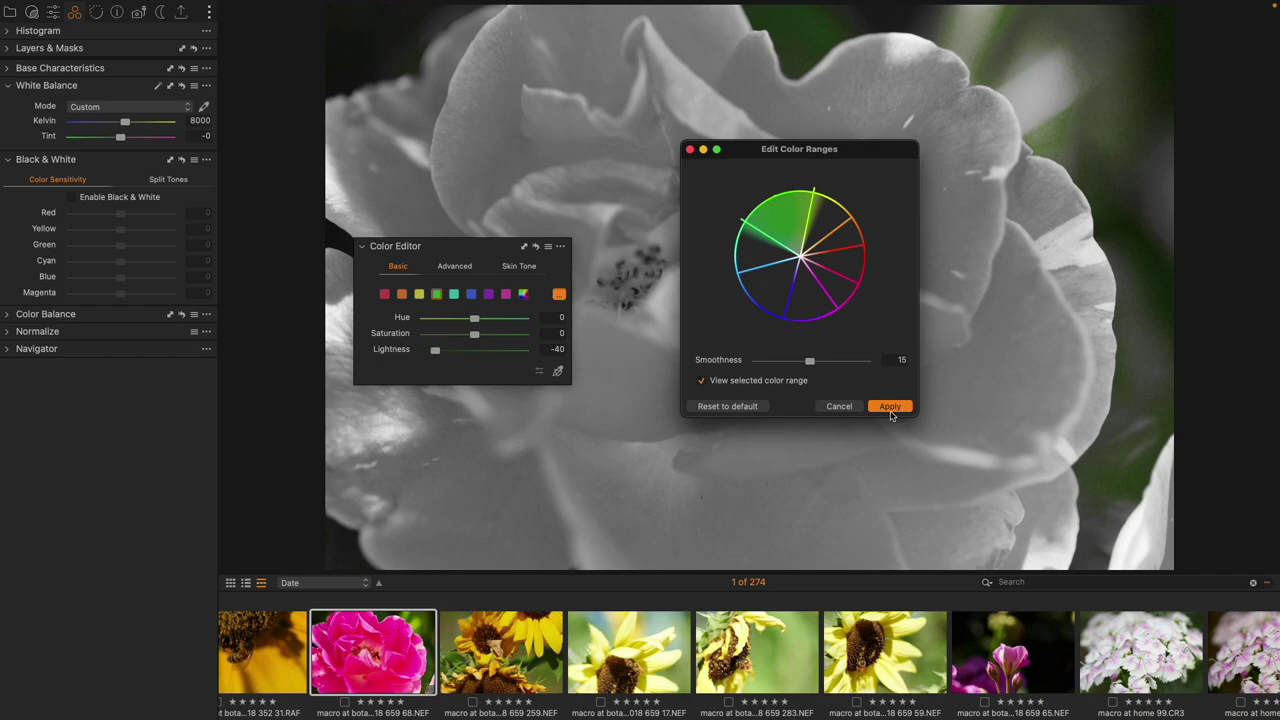
click(891, 408)
drag(482, 246, 577, 328)
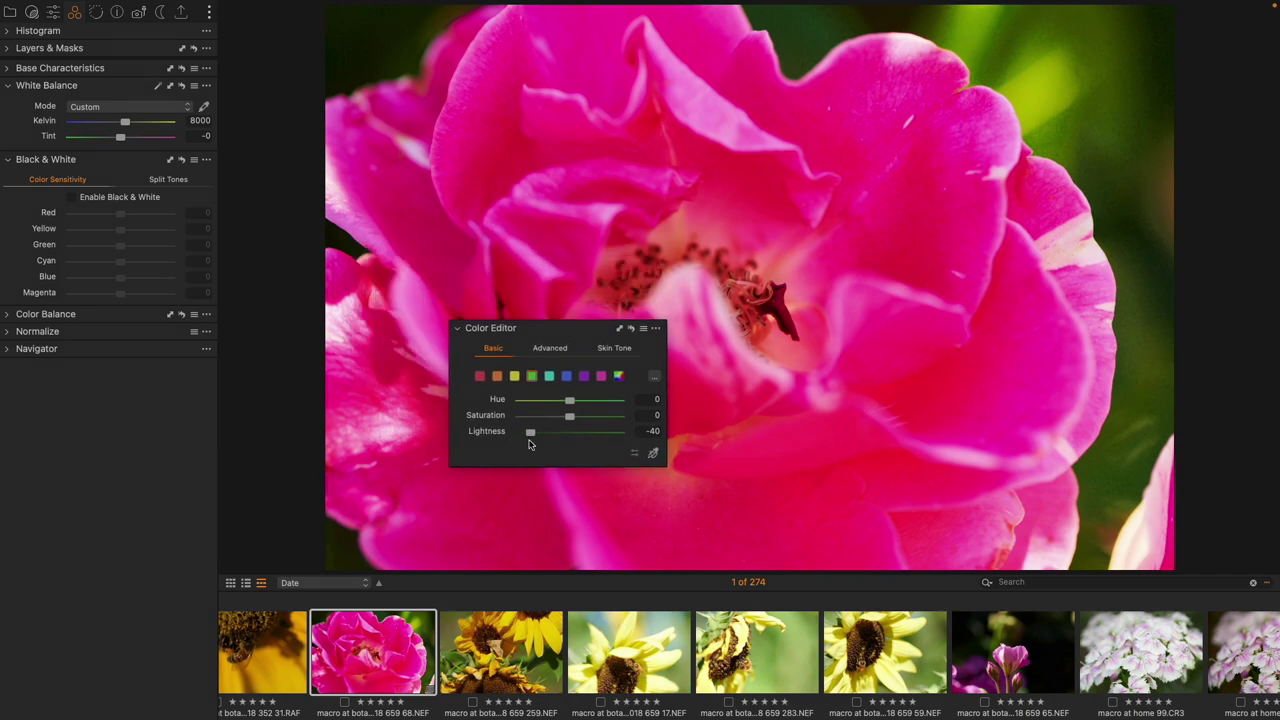
drag(530, 431, 540, 434)
drag(571, 331, 170, 316)
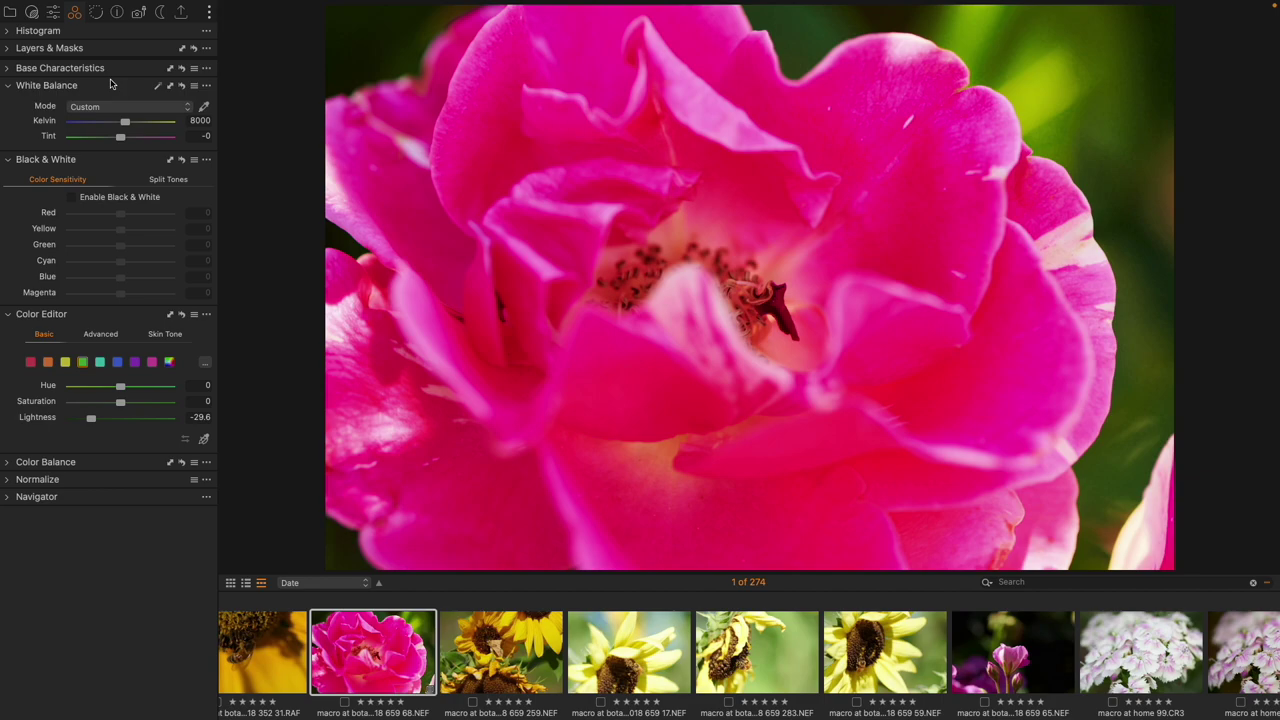
- Save the rose edits with Brightness unchecked as a custom style named 'color flower'
mouse_move(439, 5)
click(363, 50)
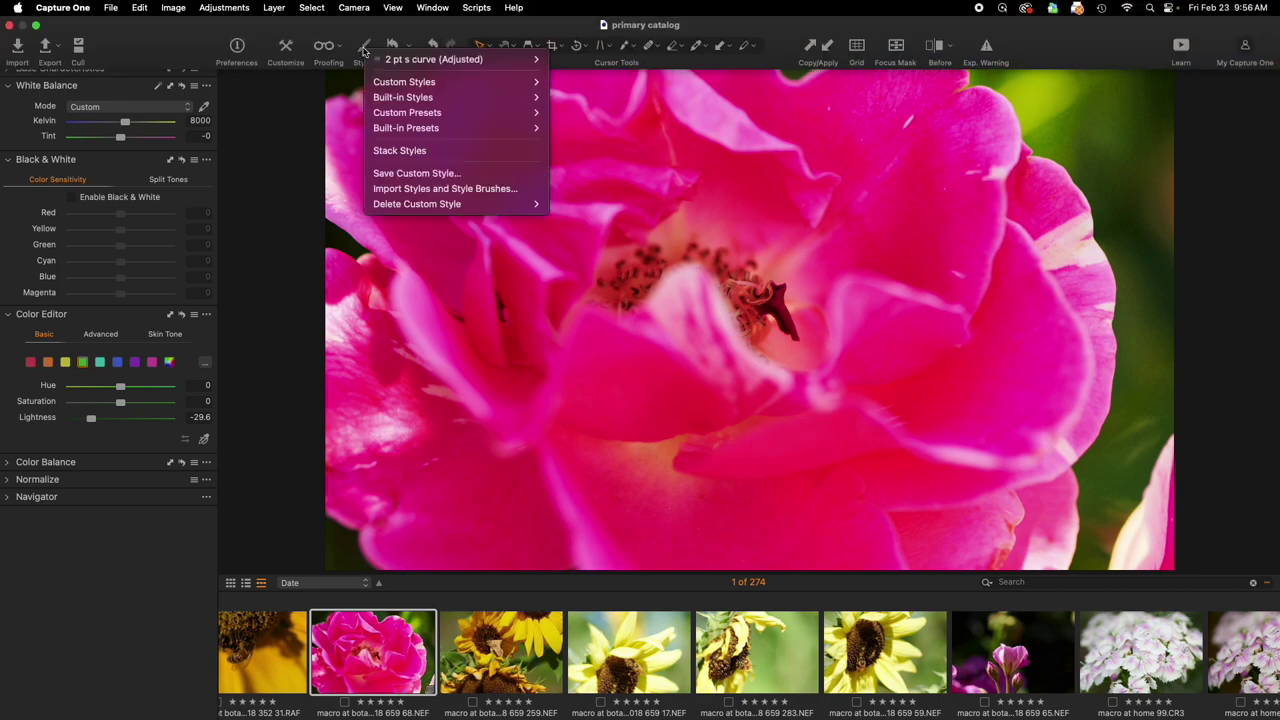
click(433, 93)
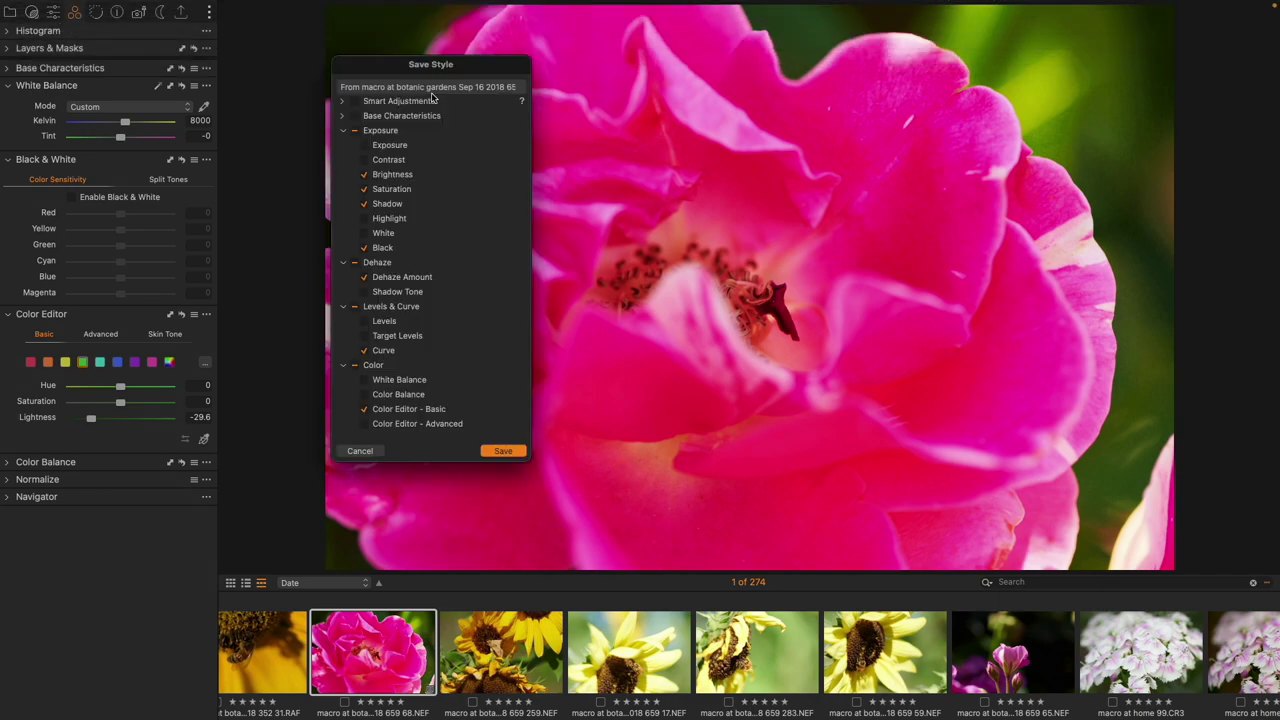
drag(458, 55, 679, 53)
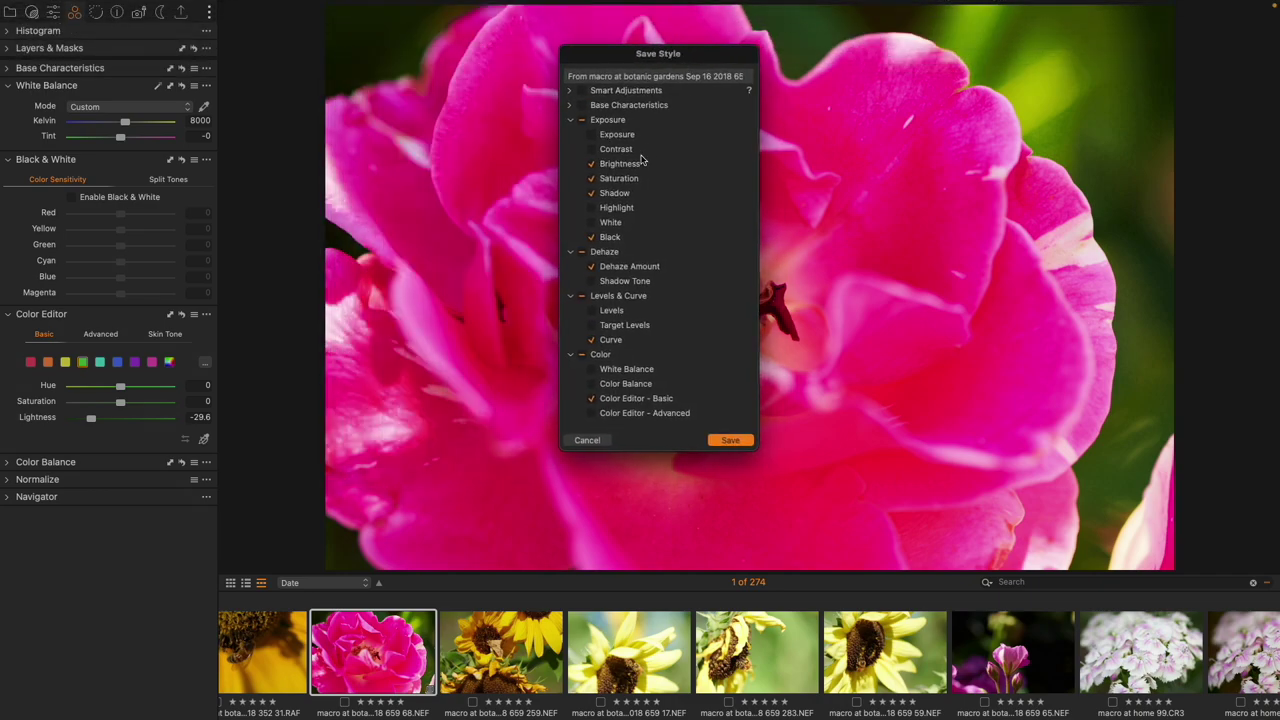
click(592, 164)
click(730, 442)
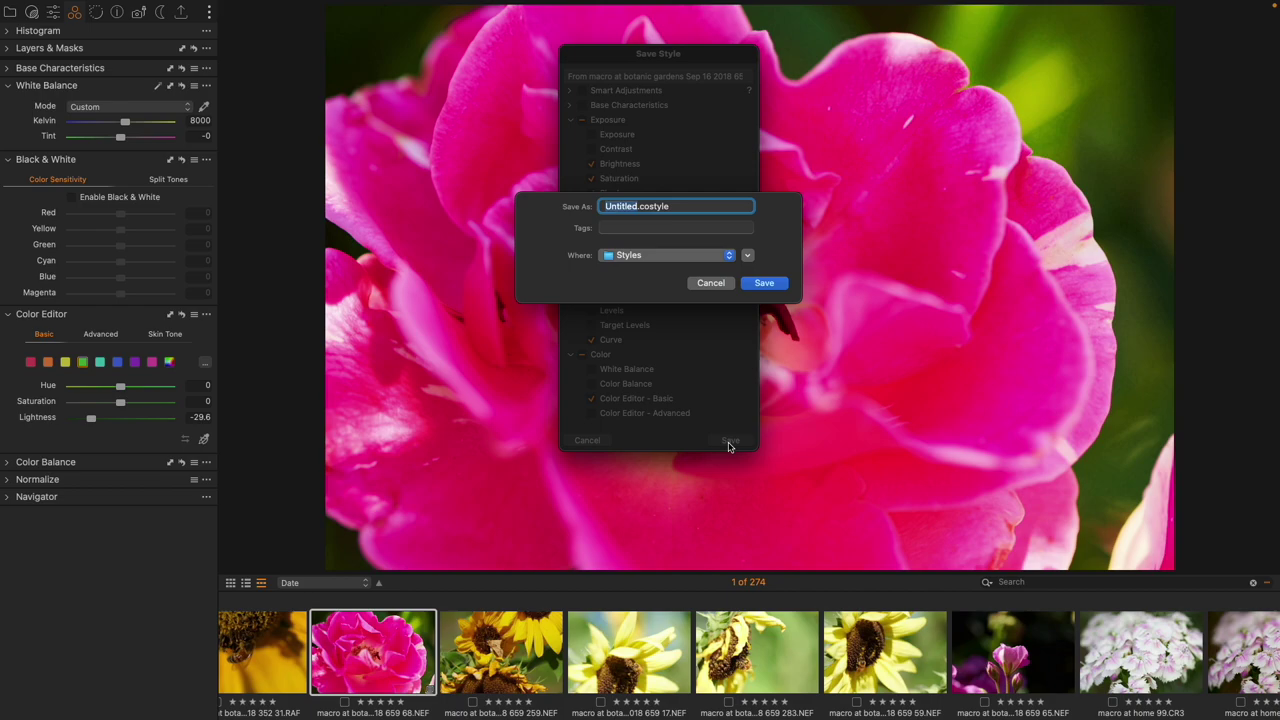
text(color flower)
key(Return)
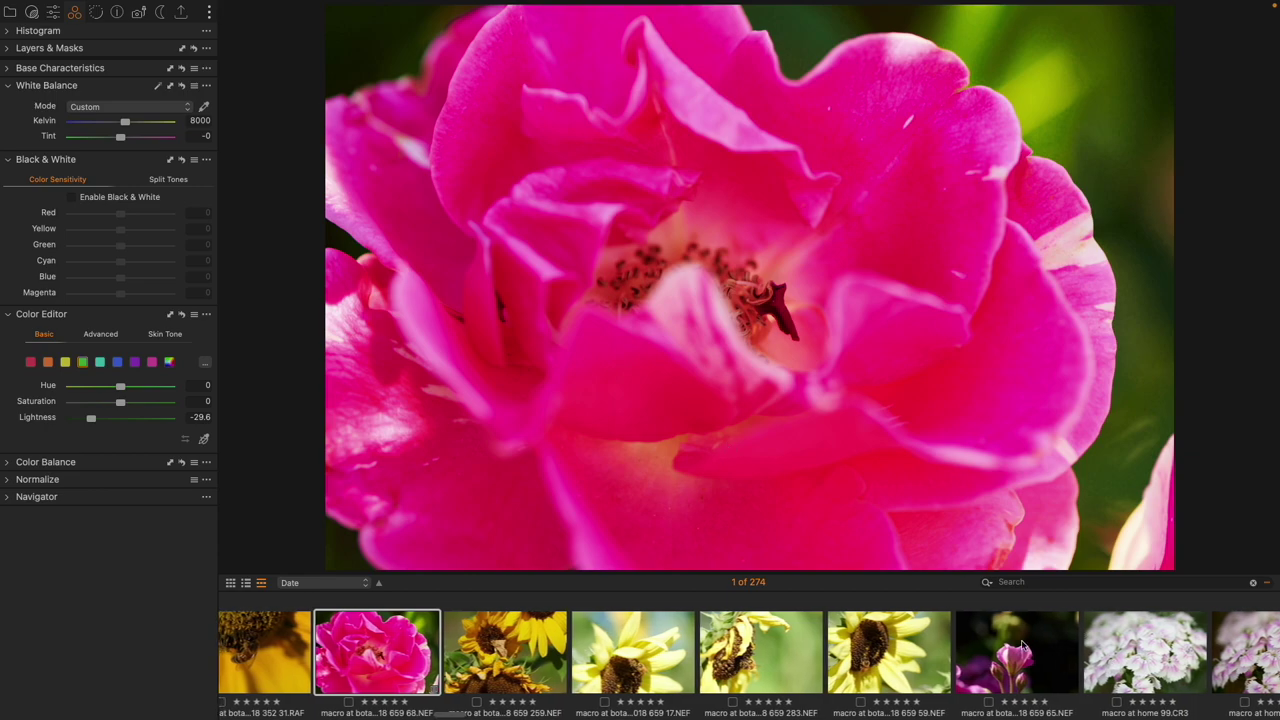
- Select the white-and-pink 'macro at home 65' photo in the filmstrip
scroll(1122, 648, right, 1)
scroll(1122, 648, right, 1)
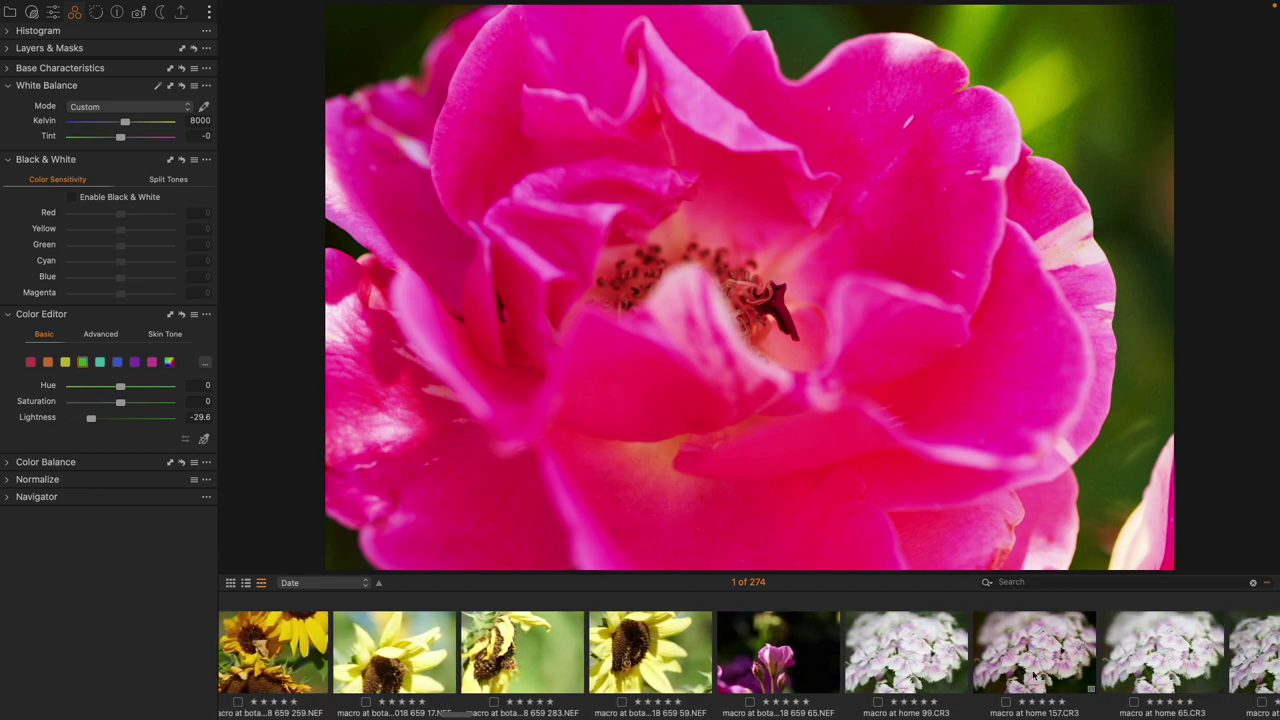
scroll(1100, 650, right, 1)
click(1100, 650)
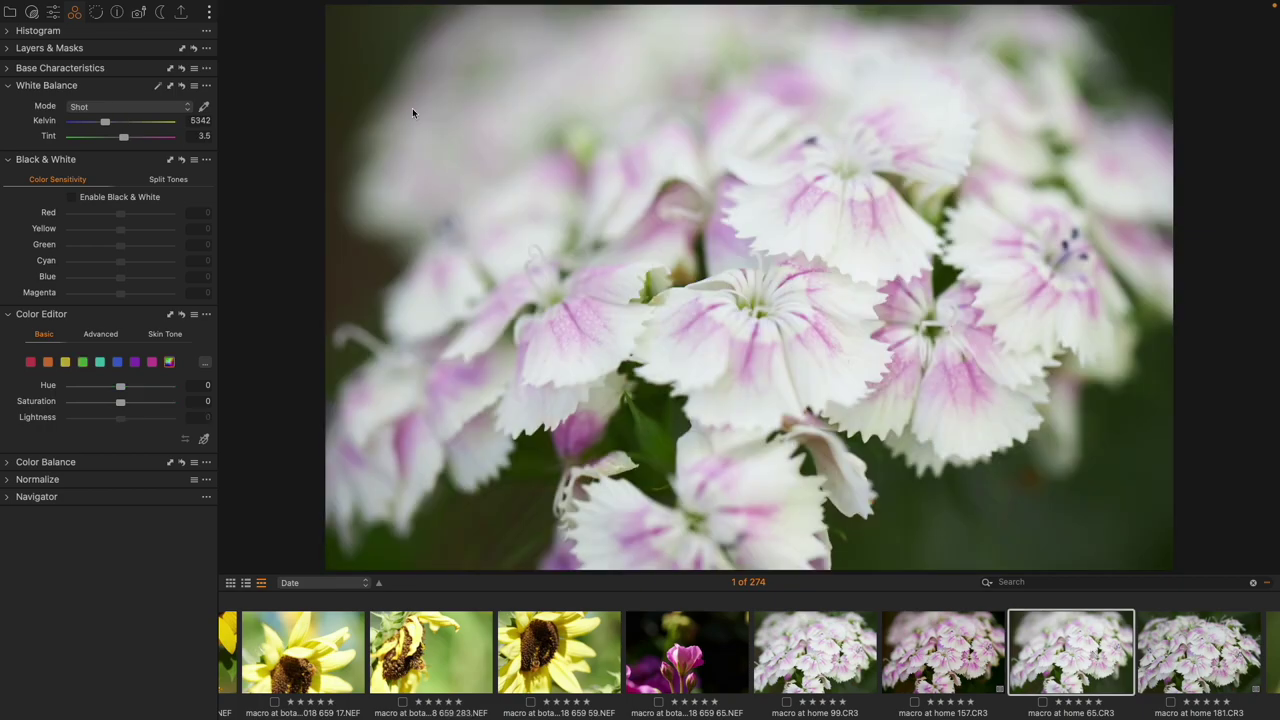
- Apply the 'color flower' custom style to this photo
mouse_move(405, 5)
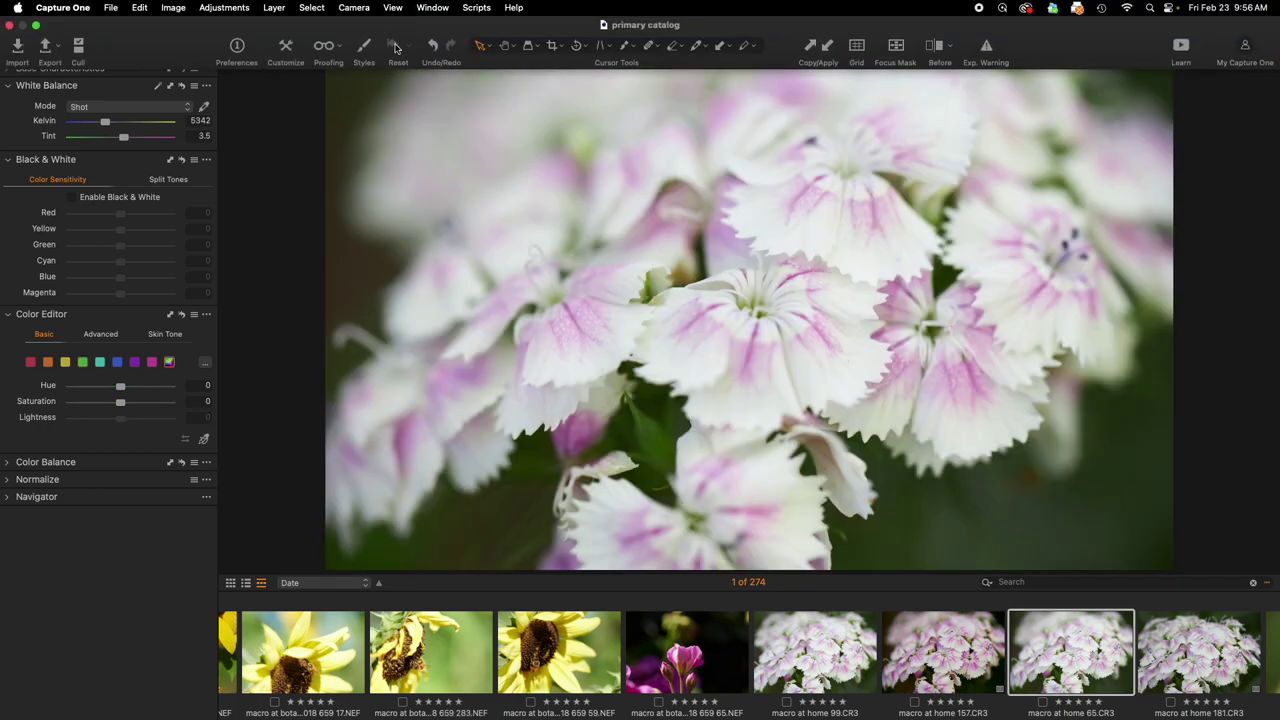
click(364, 46)
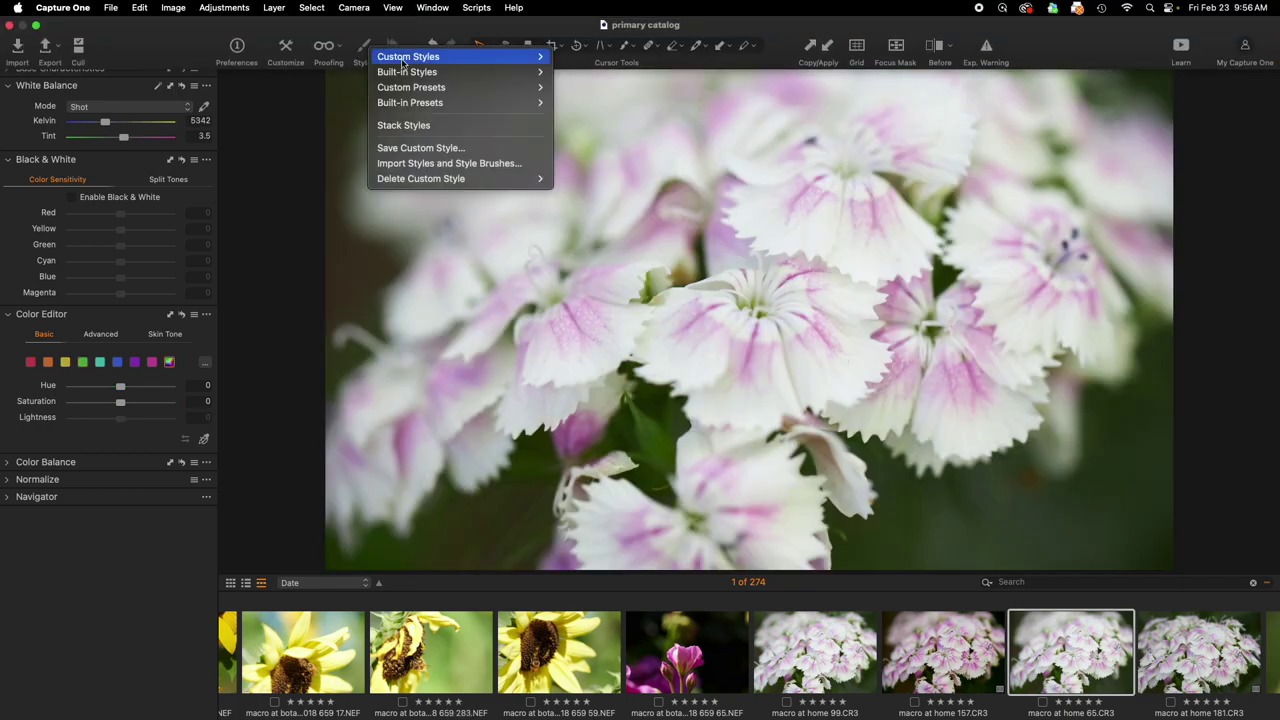
mouse_move(404, 60)
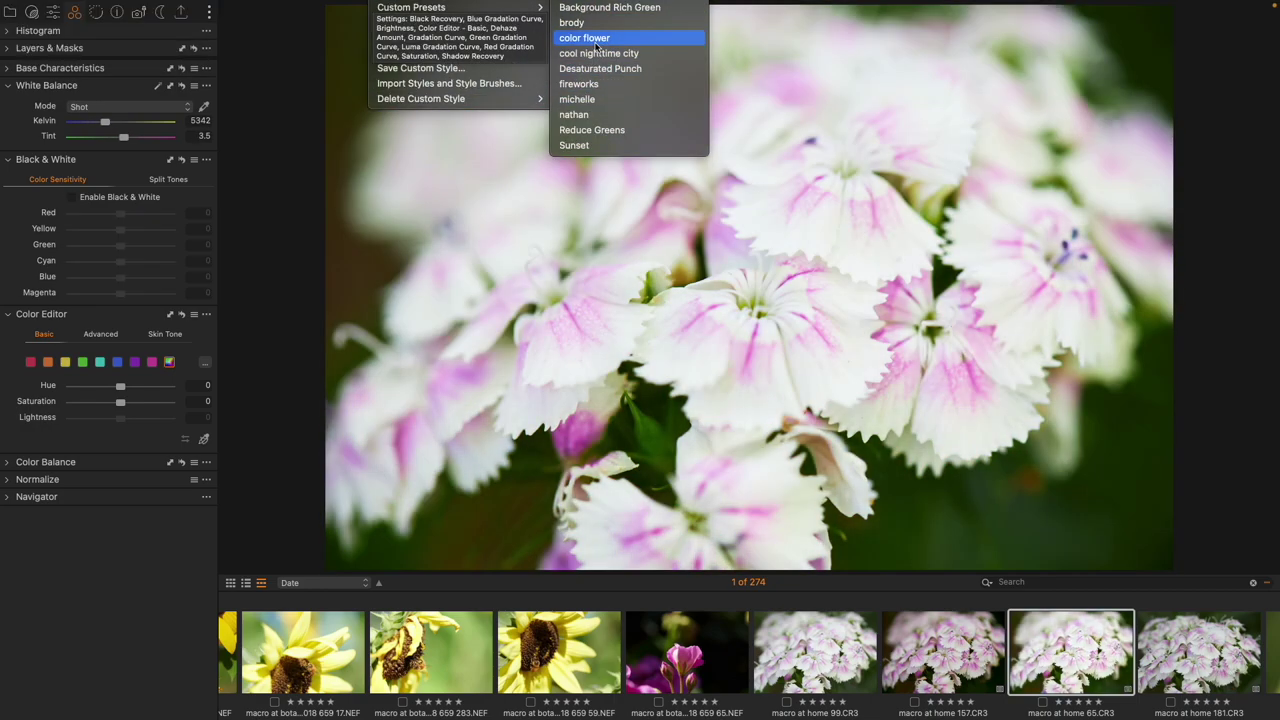
click(596, 41)
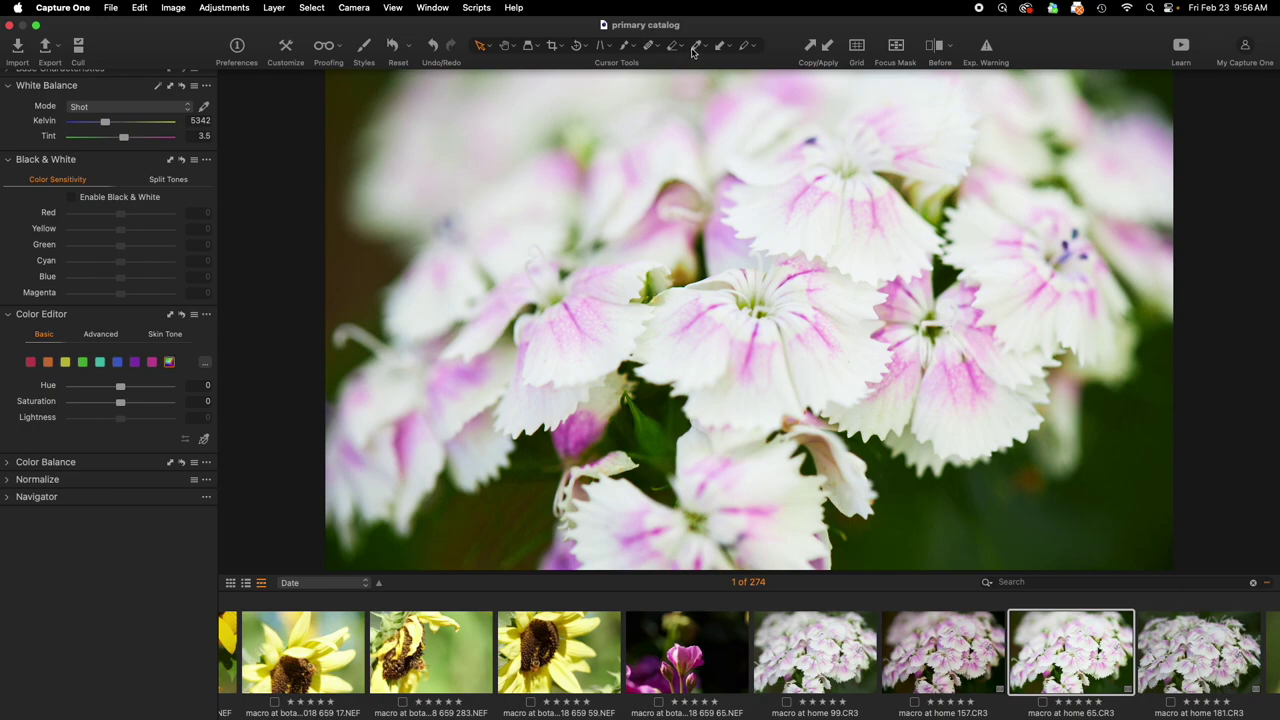
- Pick a 5300 K white balance from the petals, lower Brightness to 8, and compare before/after
click(694, 48)
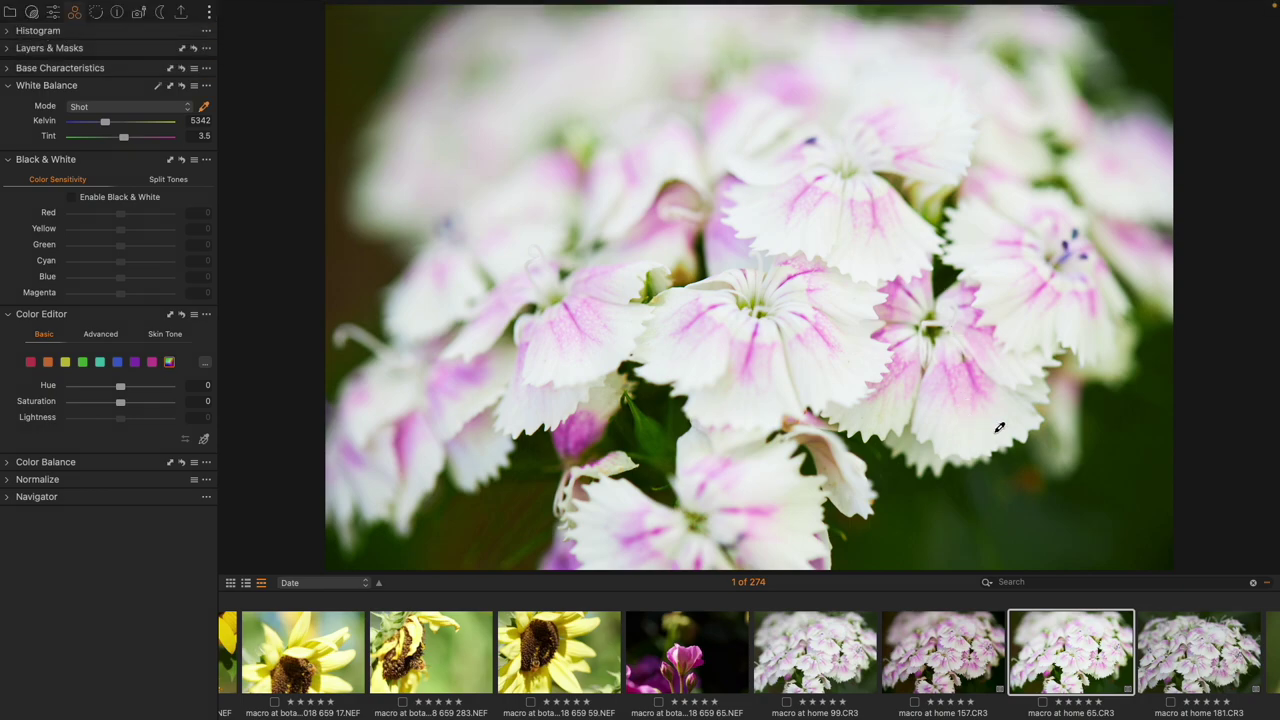
click(998, 429)
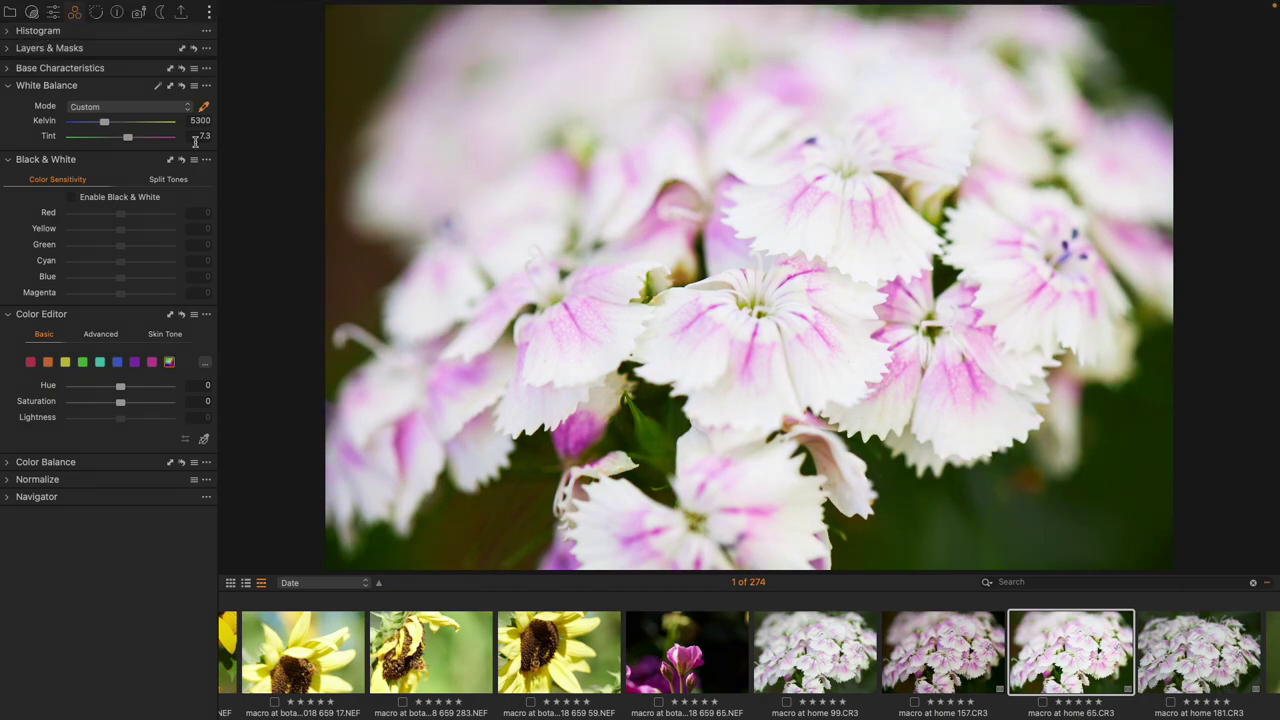
click(53, 12)
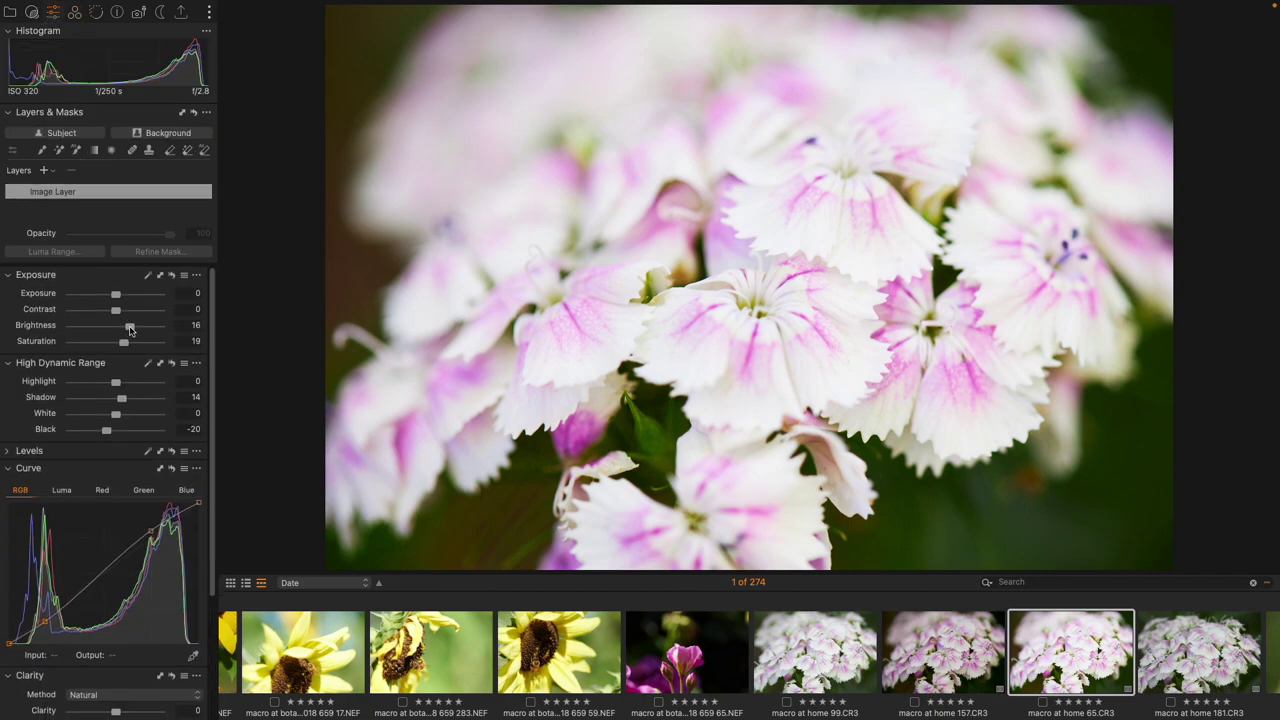
drag(130, 328, 123, 330)
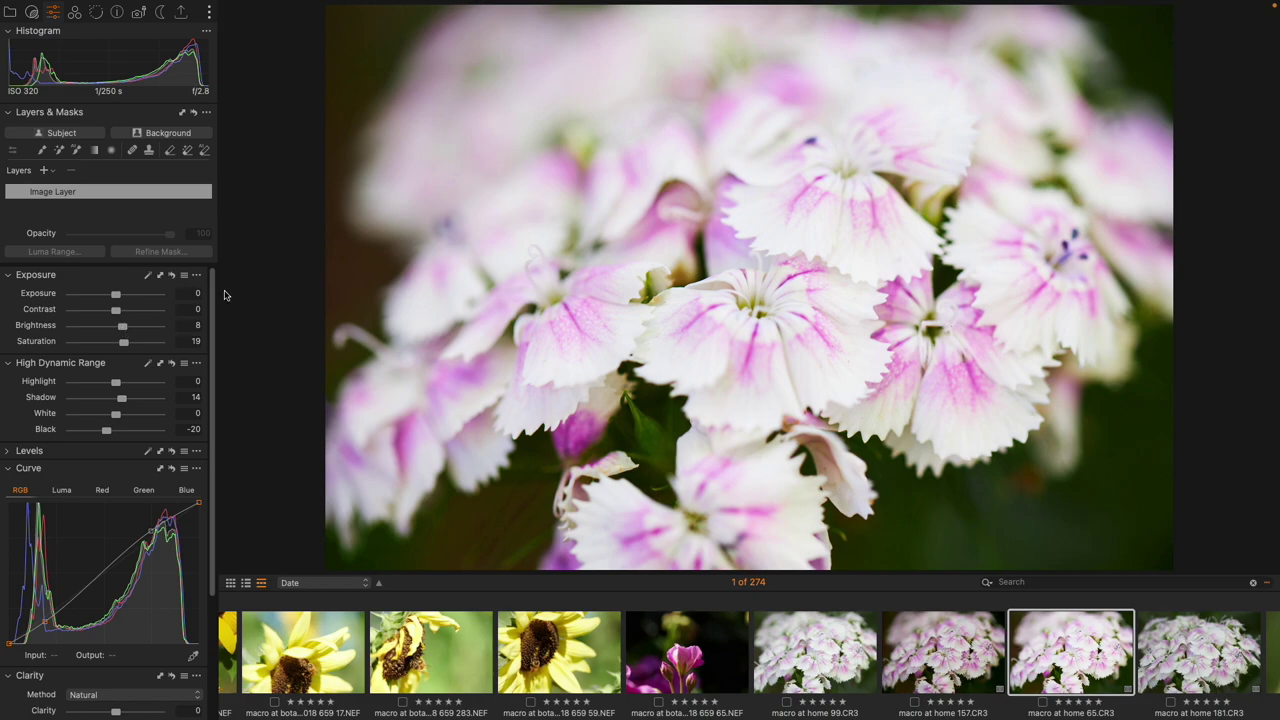
key(y)
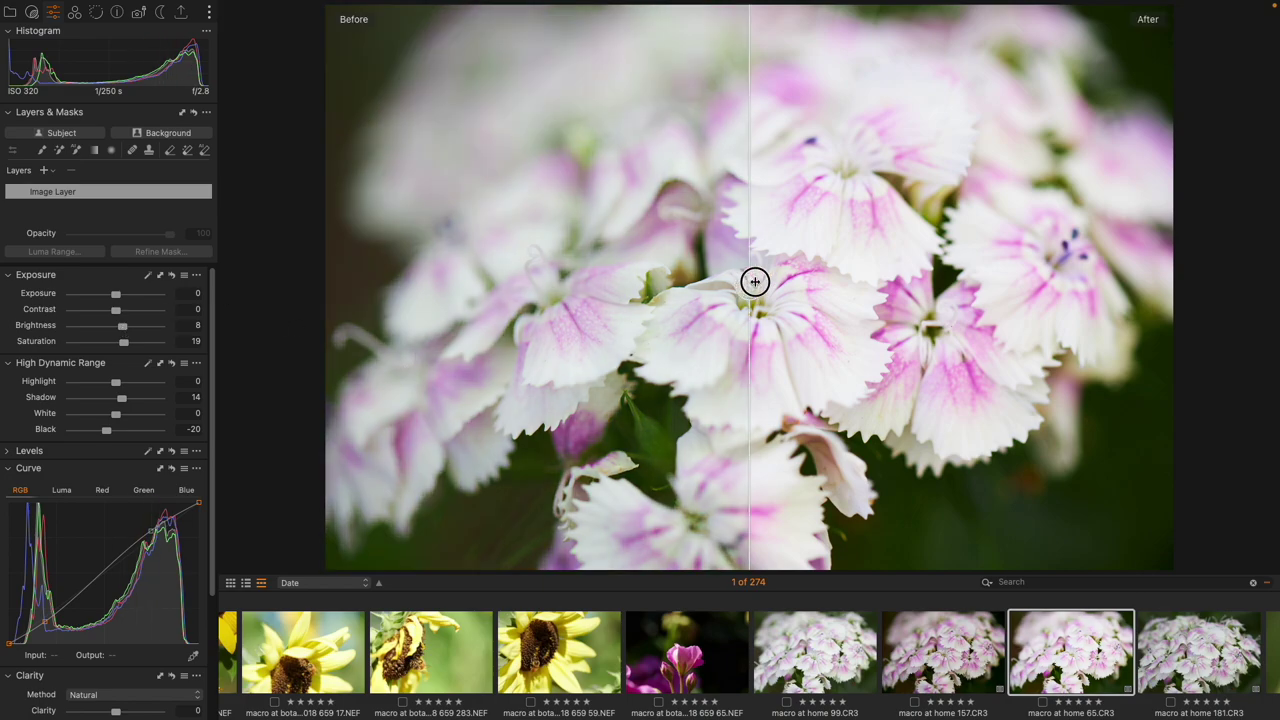
drag(754, 280, 553, 259)
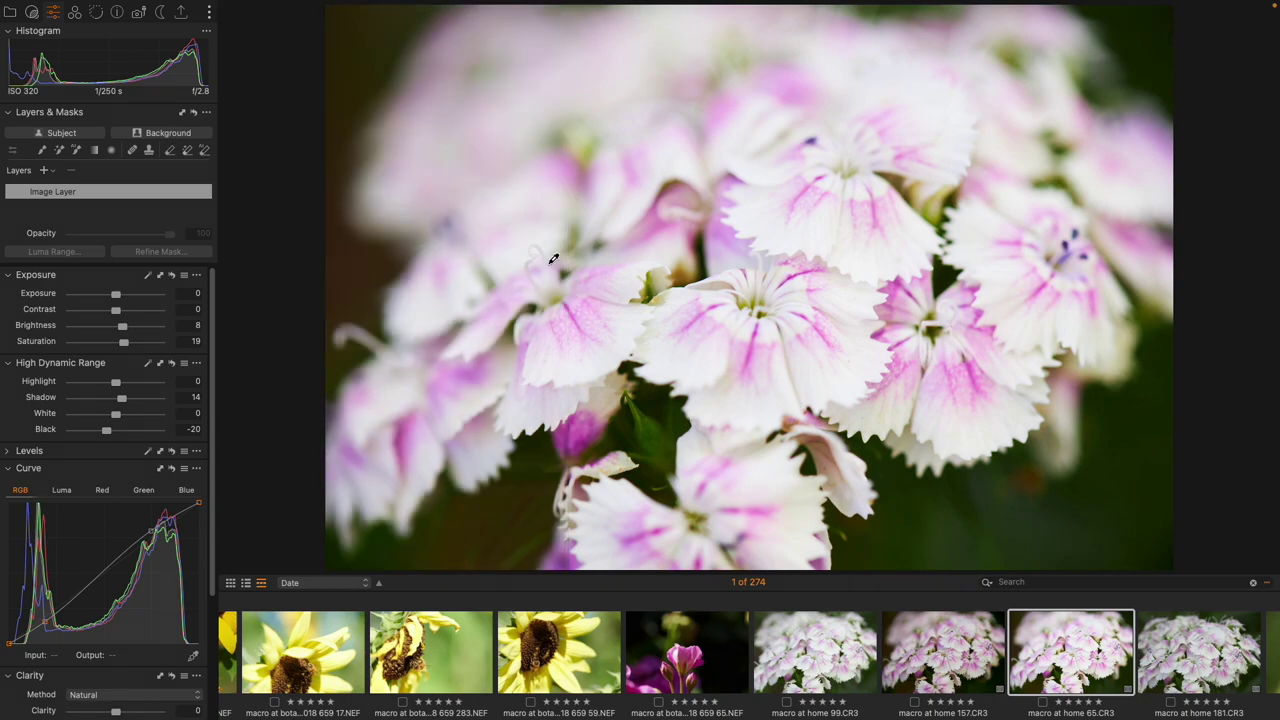